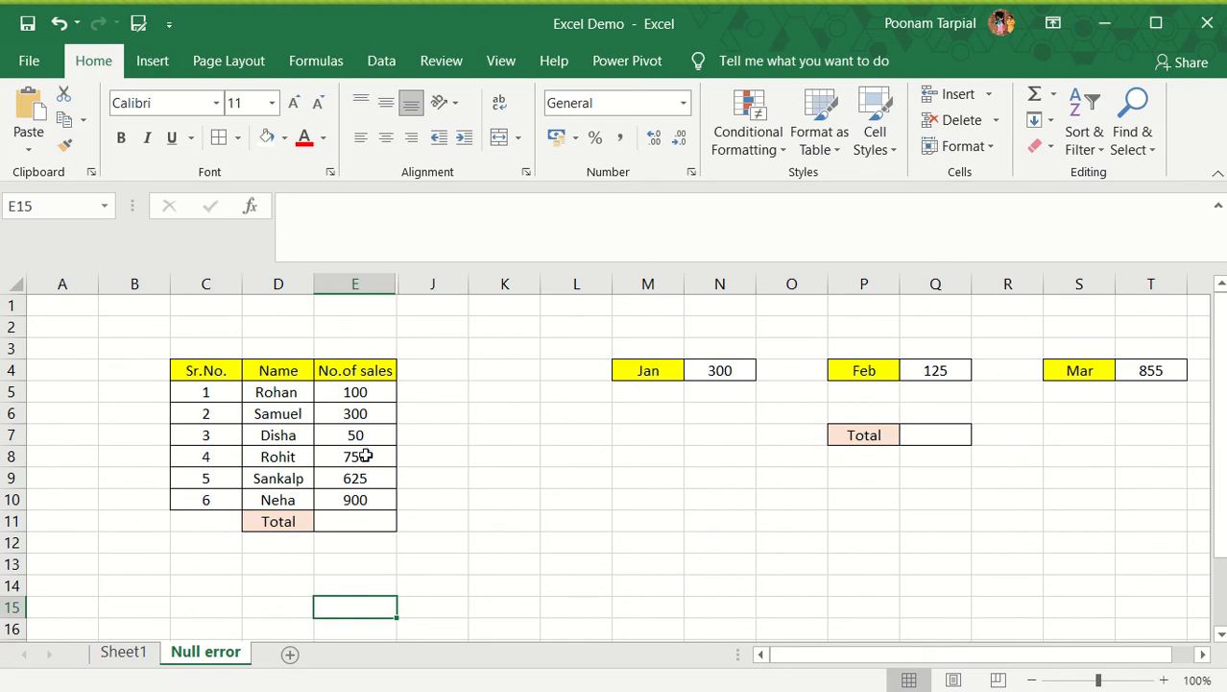
click(353, 522)
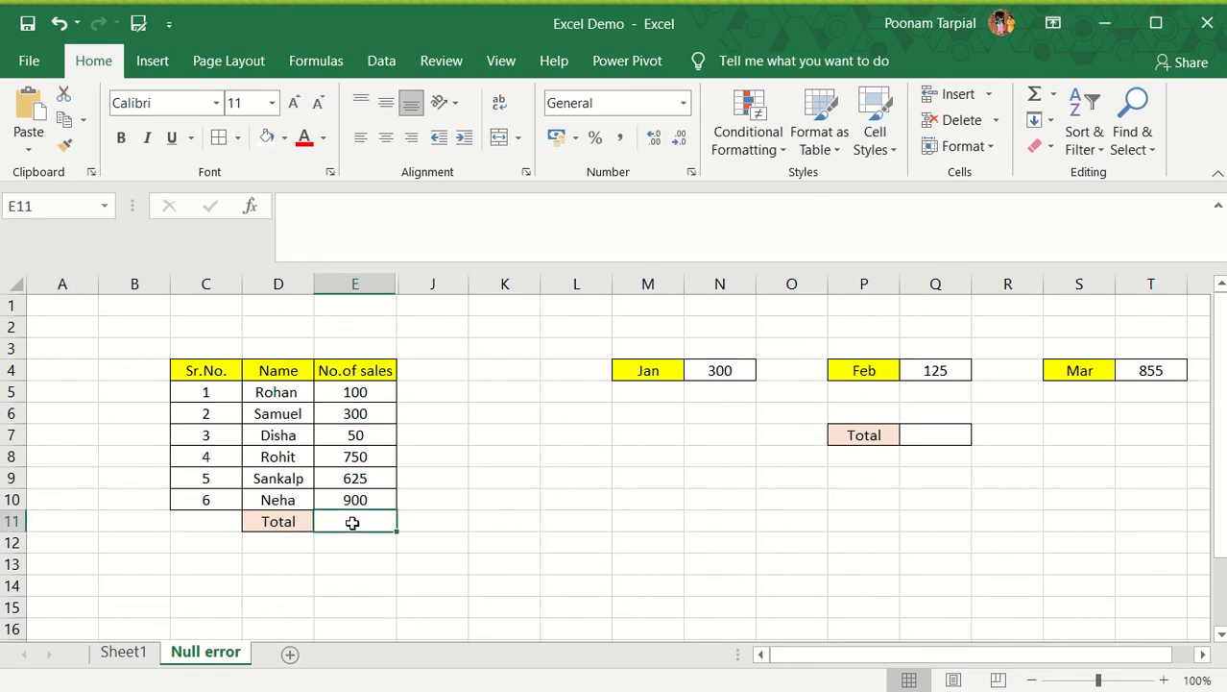
text(=)
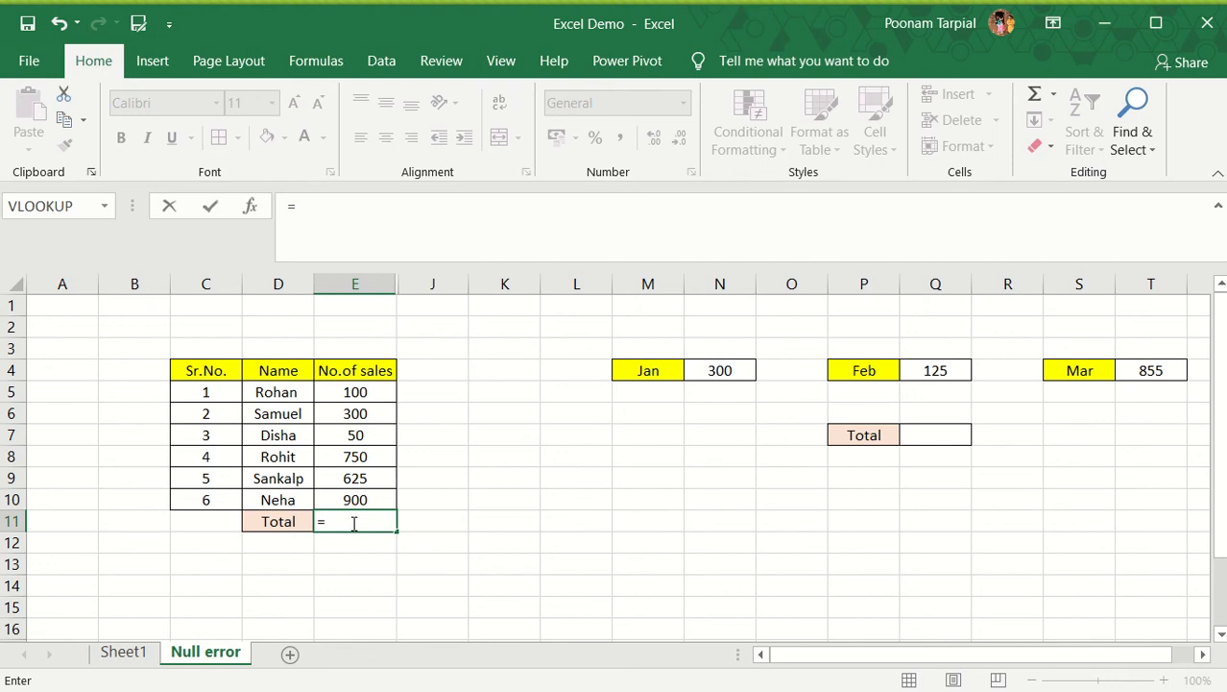
text(sum)
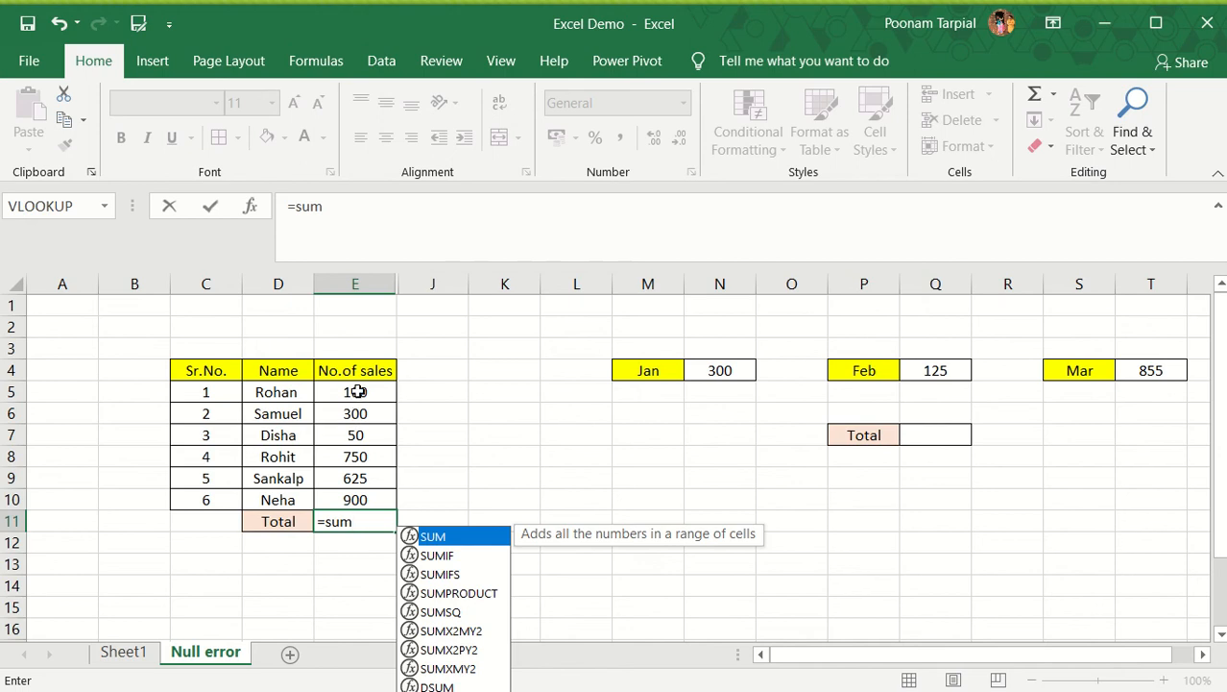
drag(363, 391, 360, 501)
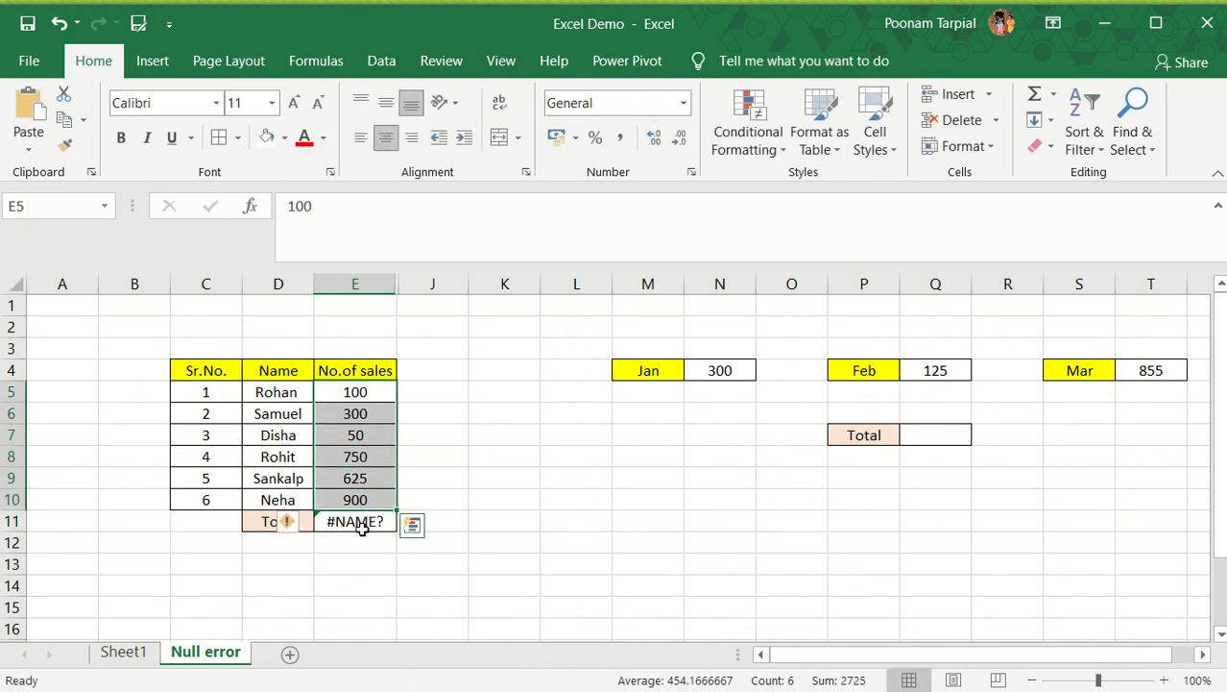
click(362, 526)
key(Delete)
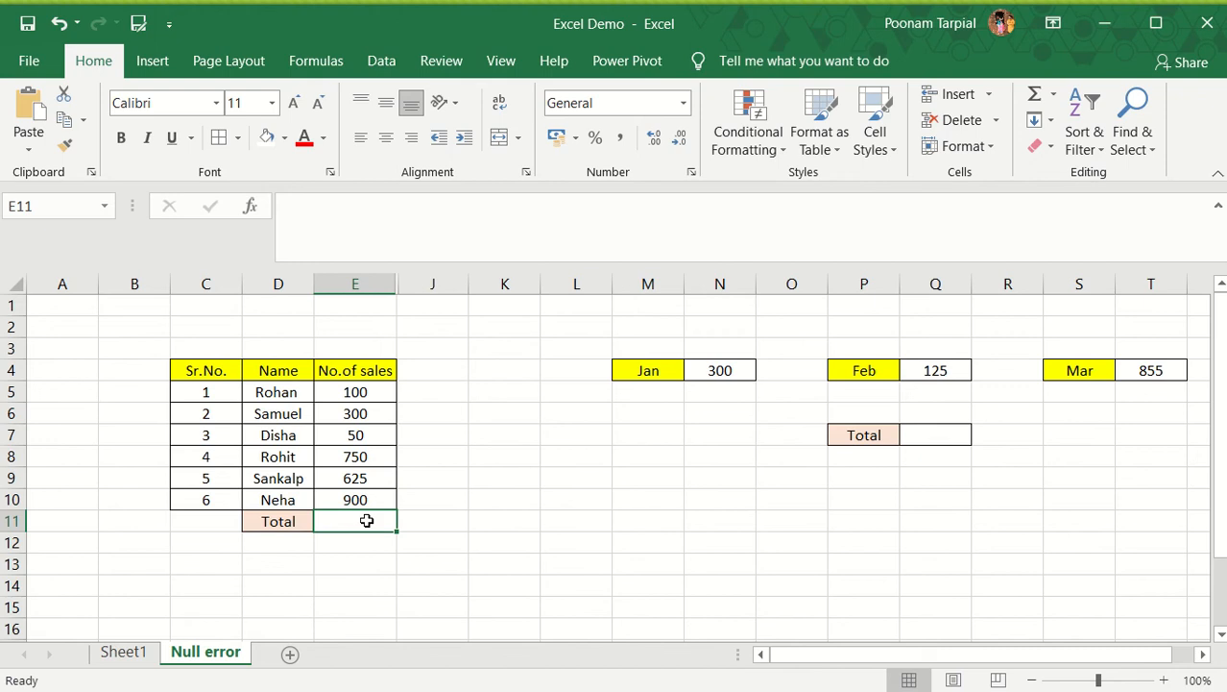
Enter the formula =SUM(E5 E10) in total cell E11, with a space instead of the colon between the references
text(=)
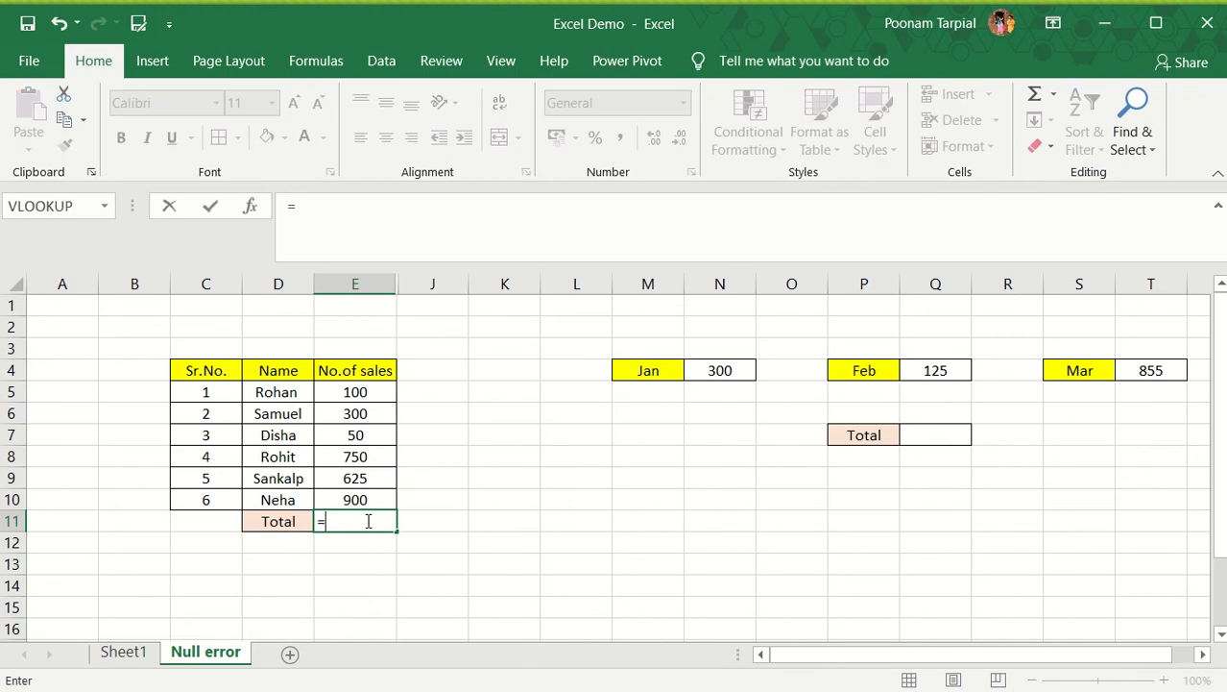
text(sum)
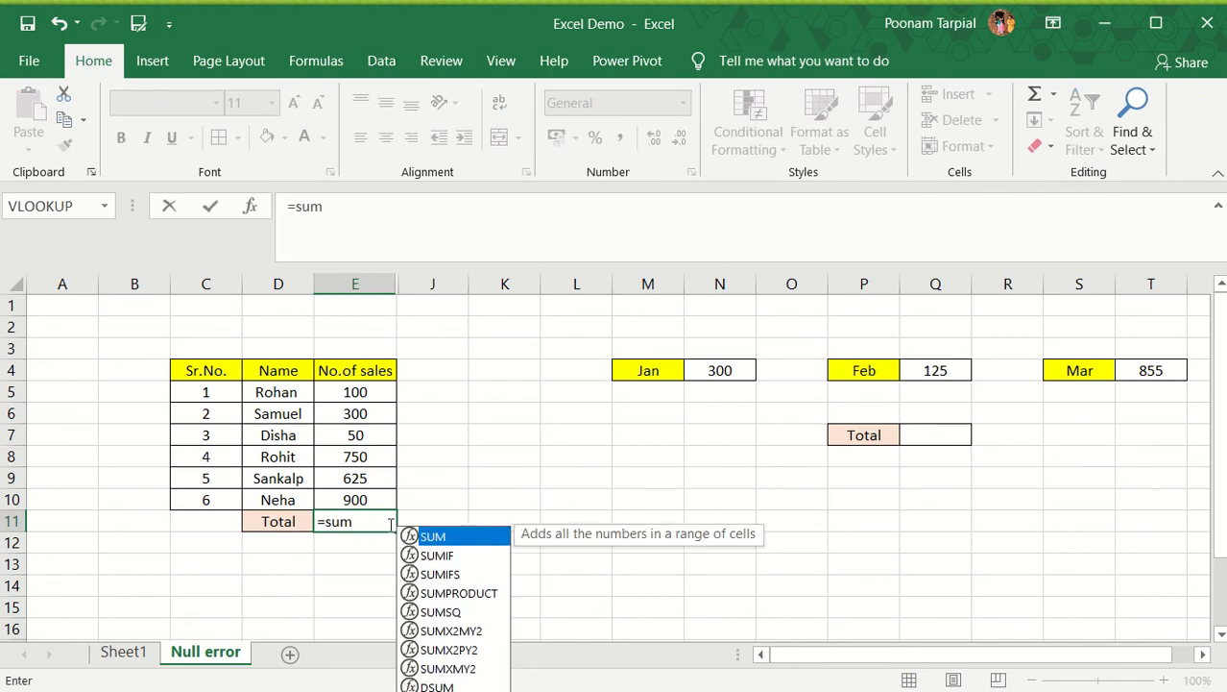
double_click(438, 538)
drag(355, 391, 379, 501)
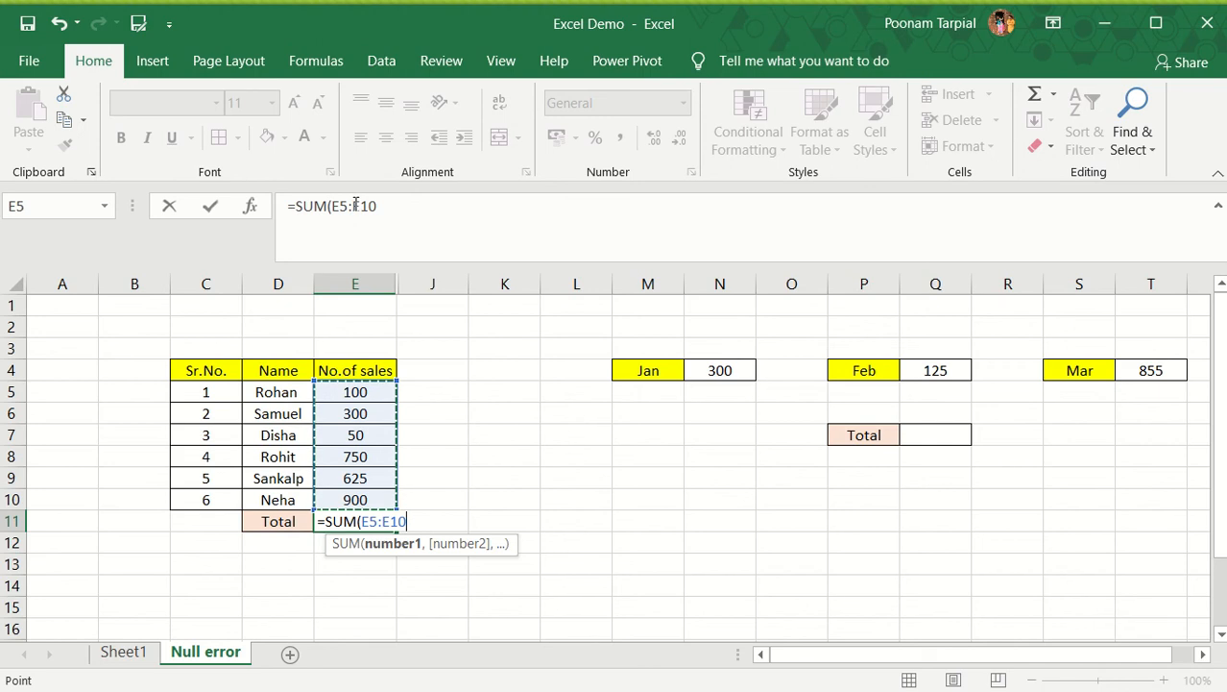
click(353, 206)
key(BackSpace)
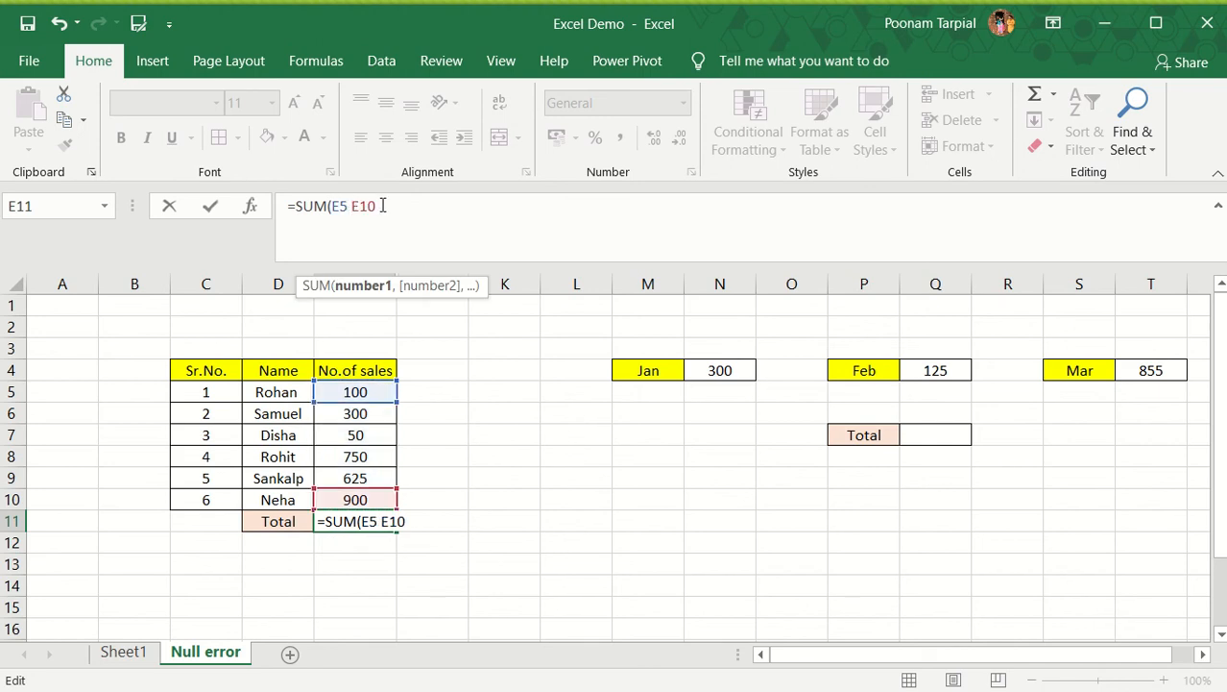
text())
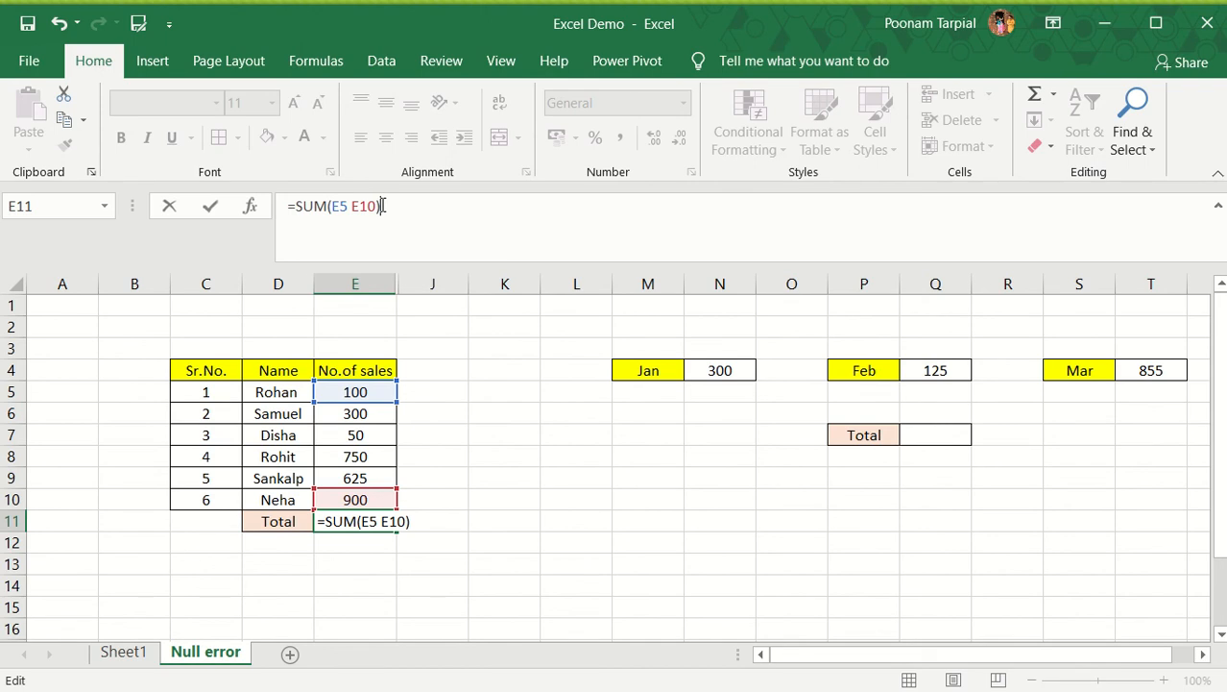
key(Return)
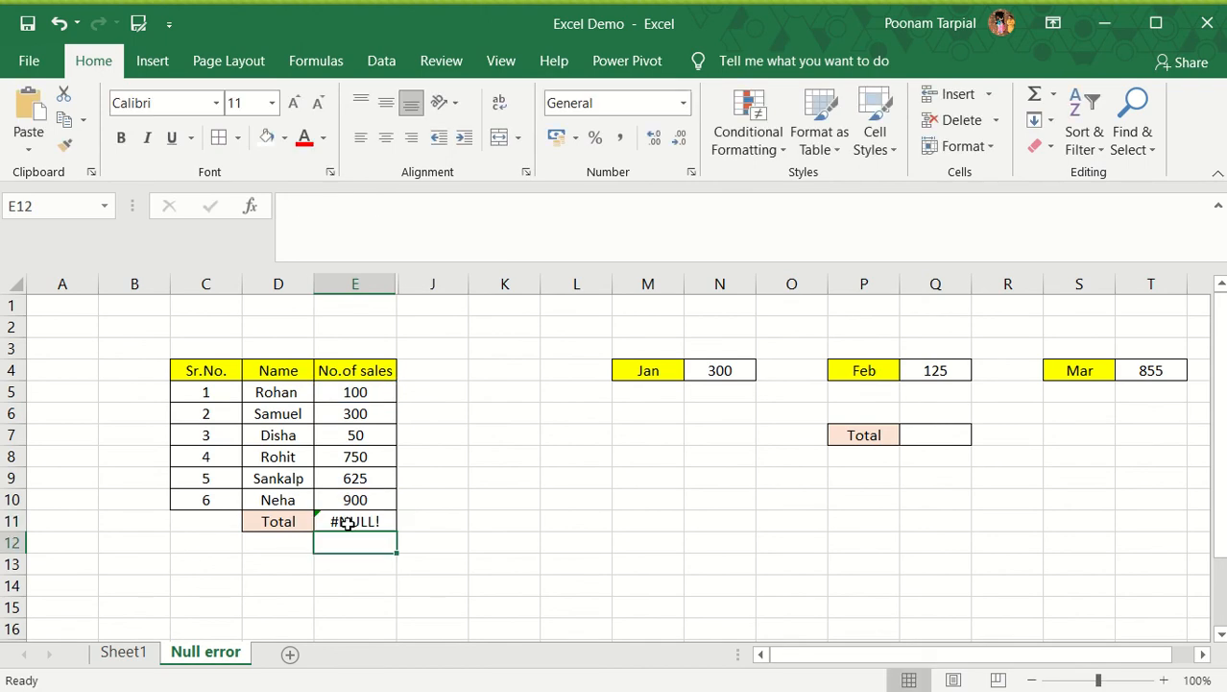
Replace the space between E5 and E10 in the E11 total formula with a colon
click(387, 521)
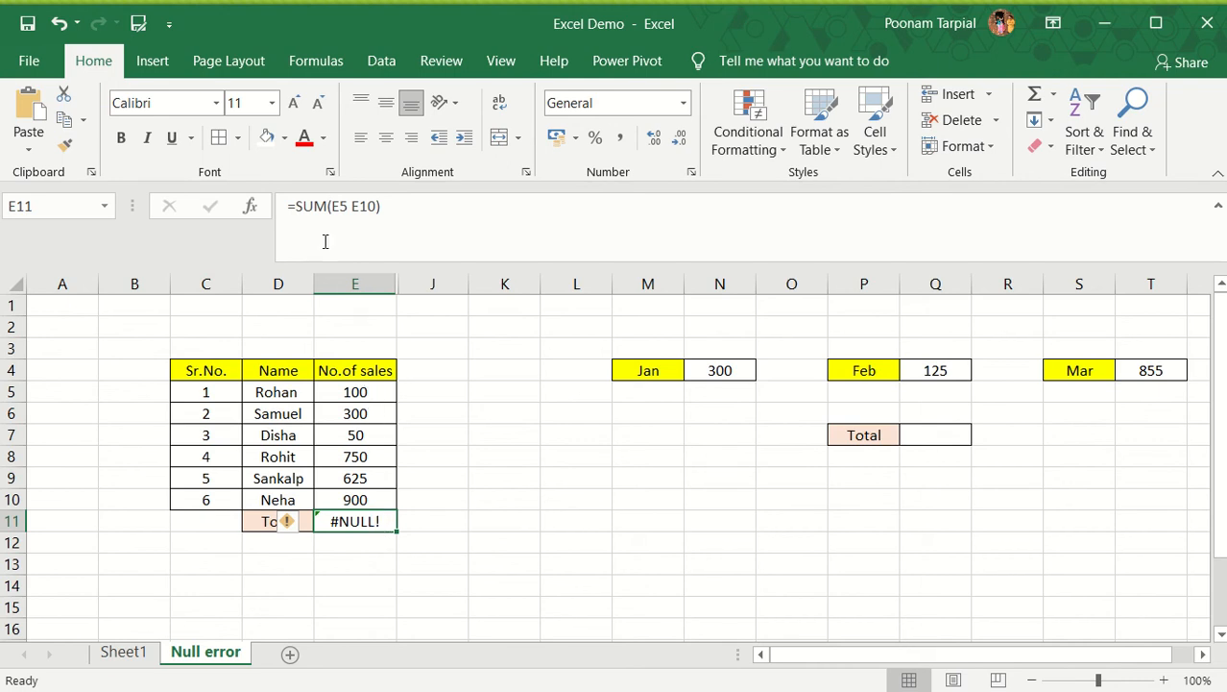
click(351, 206)
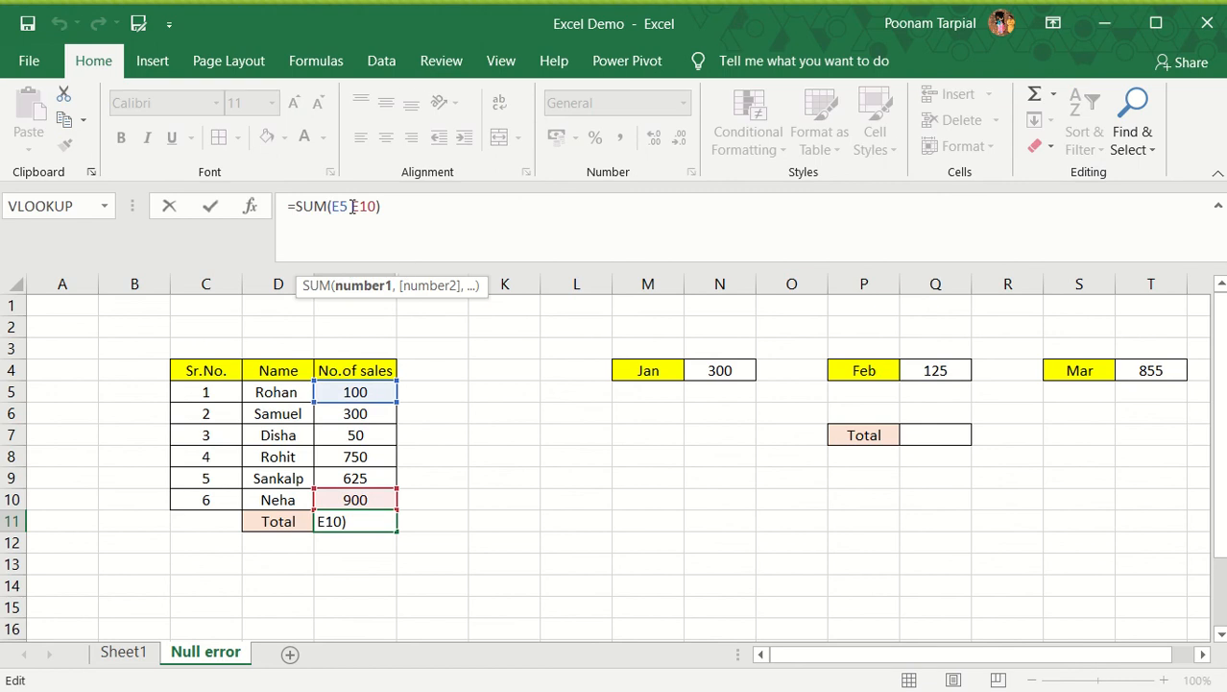
key(BackSpace)
text(:)
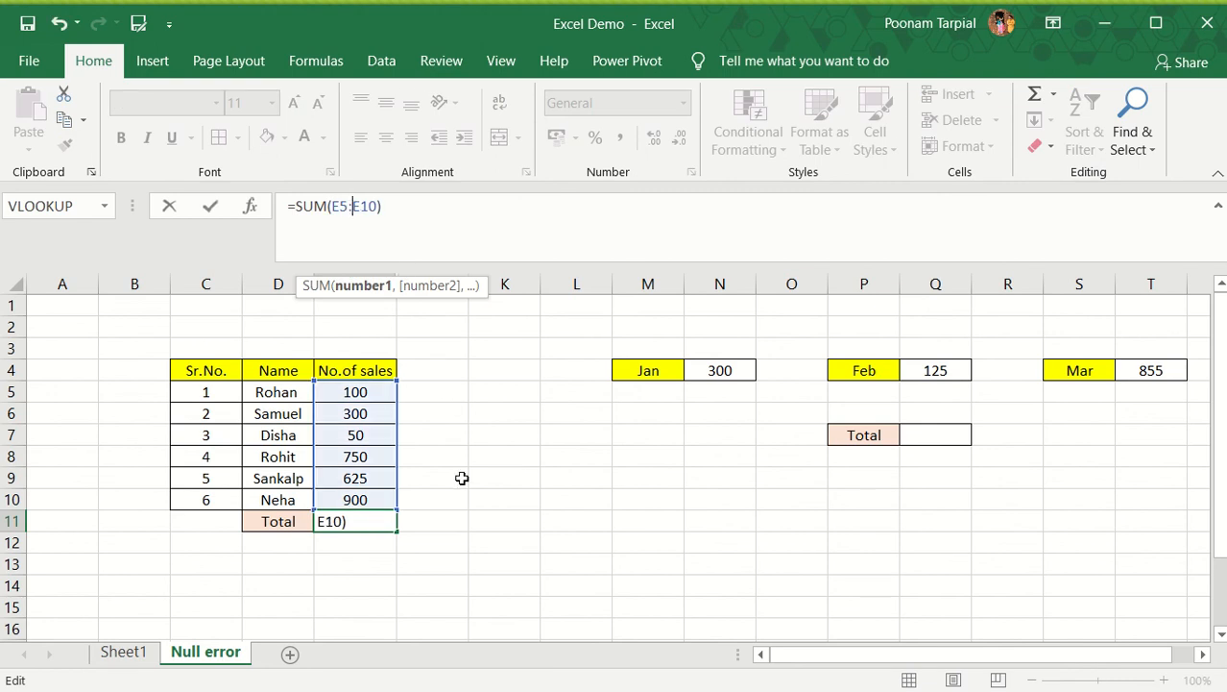
key(Return)
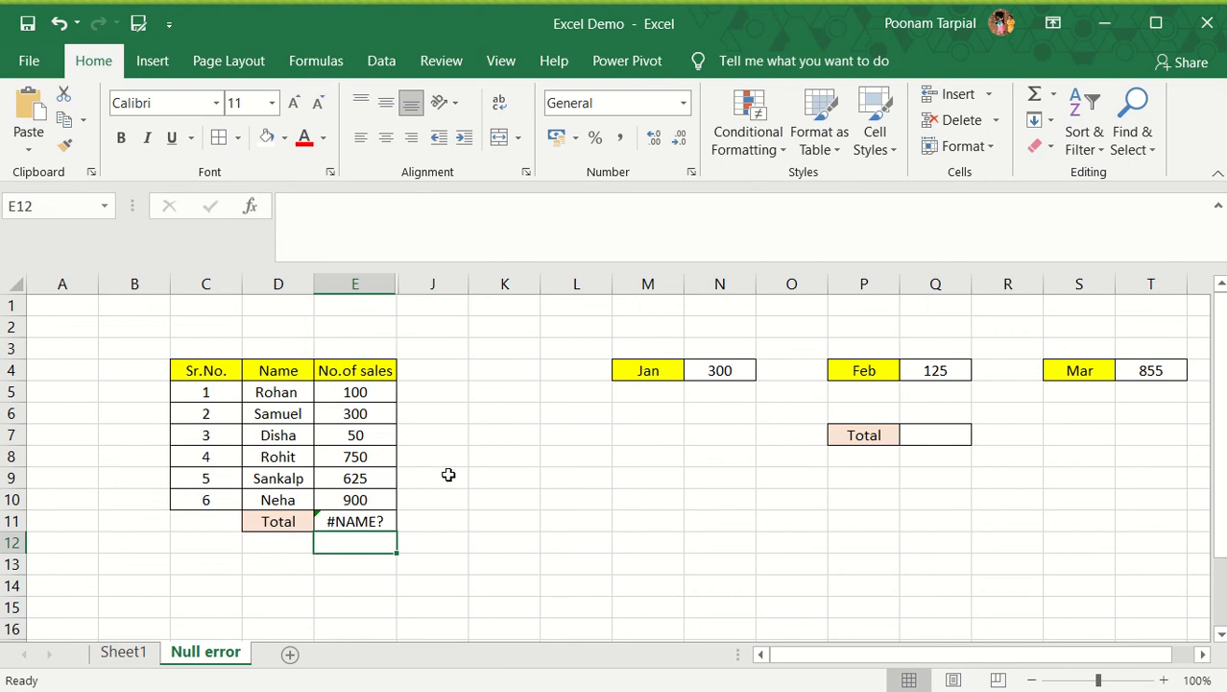
Remove the stray J9 reference from the E11 total formula so it reads =SUM(E5:E10)
click(364, 520)
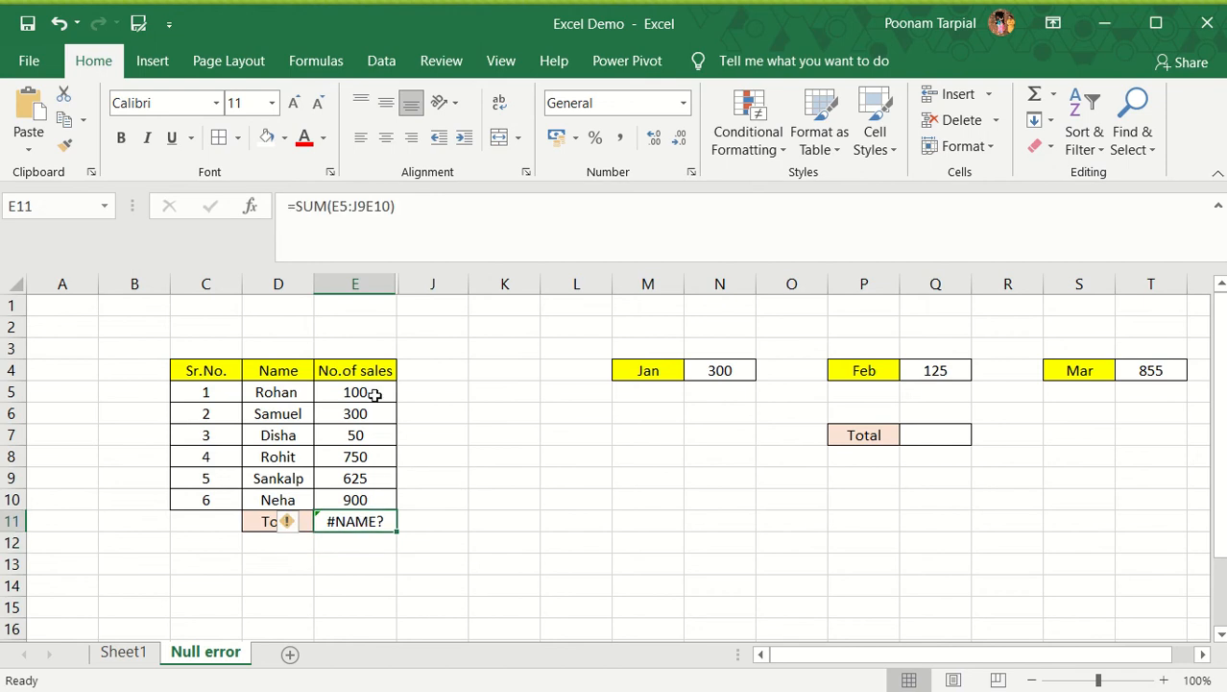
click(366, 209)
key(BackSpace)
key(BackSpace)
key(BackSpace)
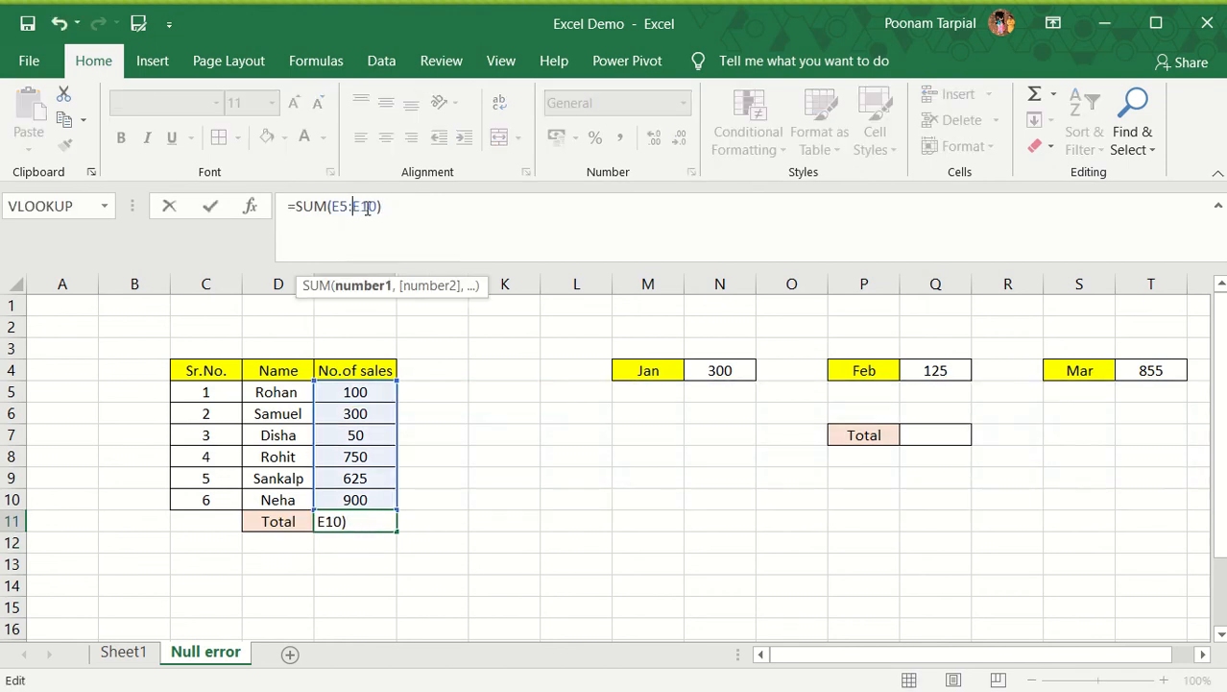
key(Return)
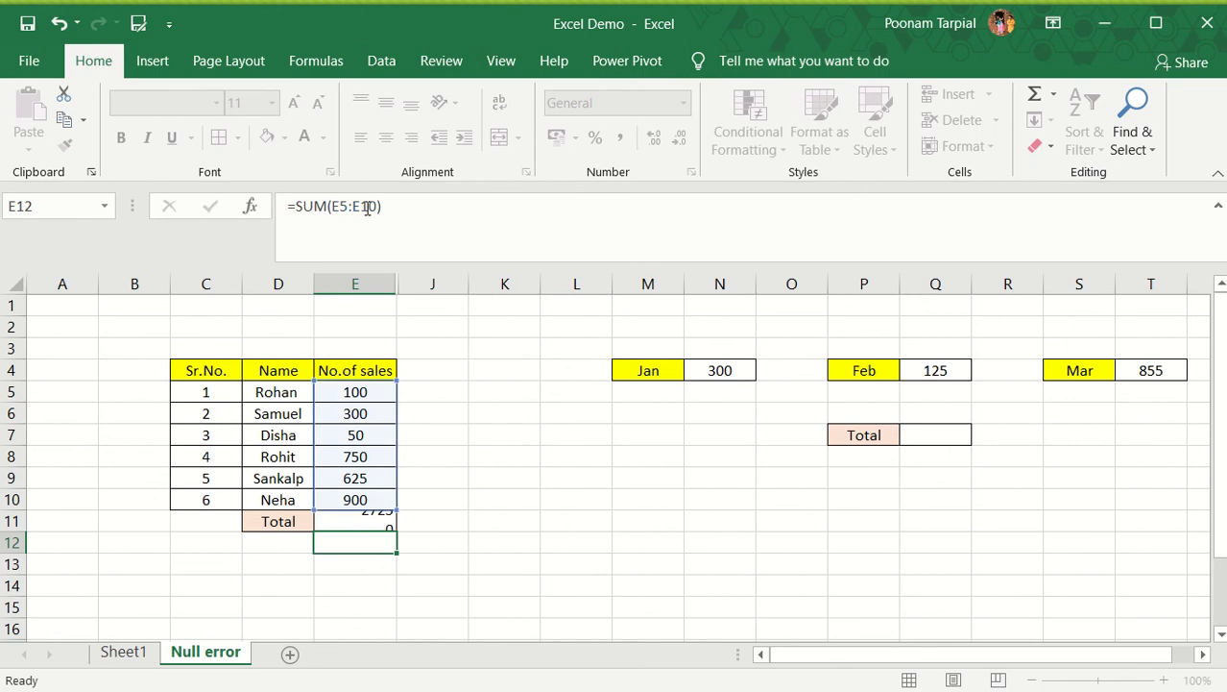
click(362, 514)
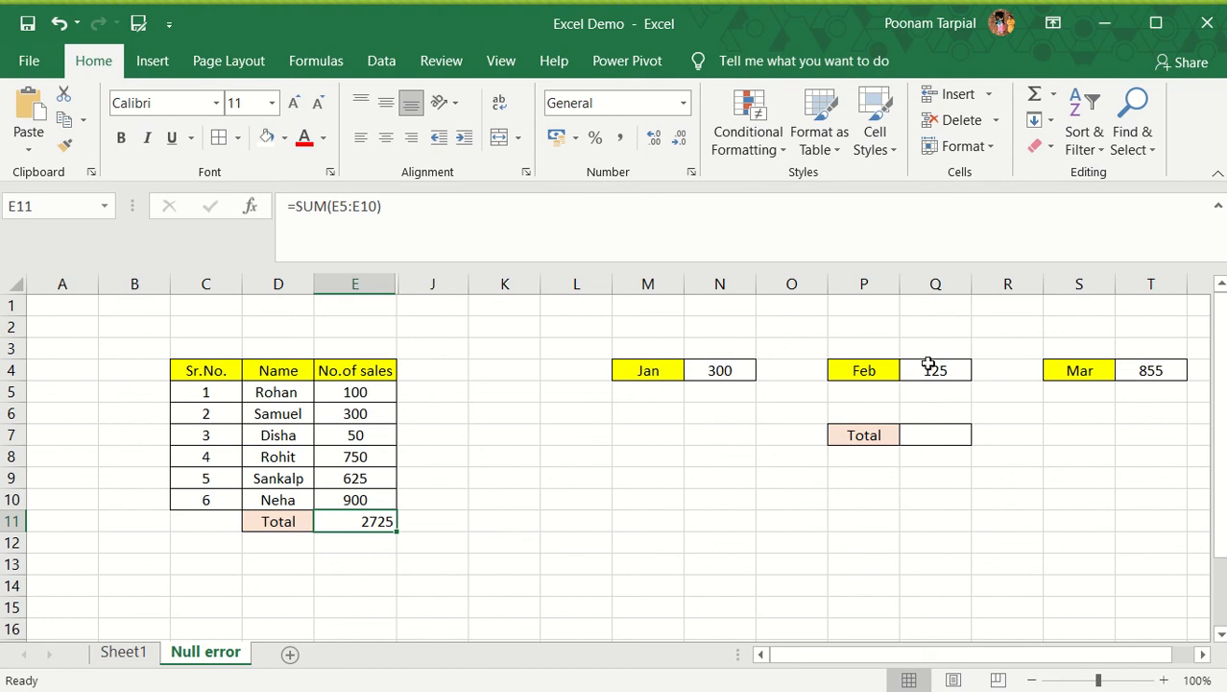
click(946, 433)
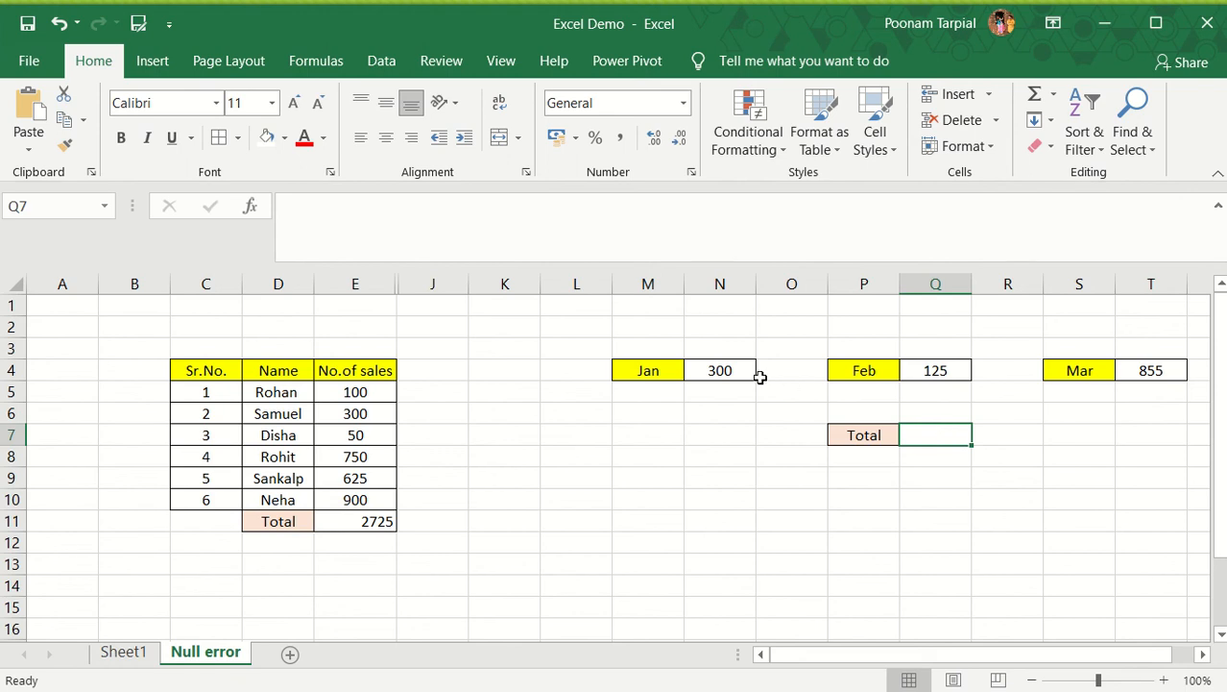
click(725, 370)
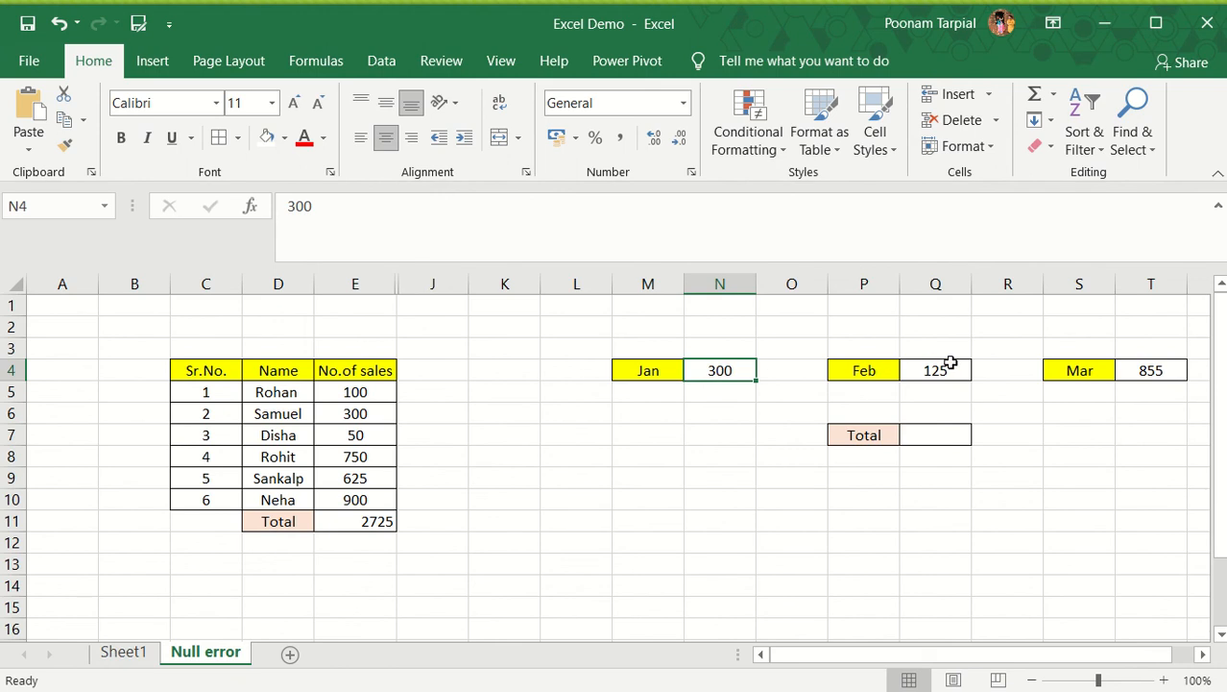
click(947, 365)
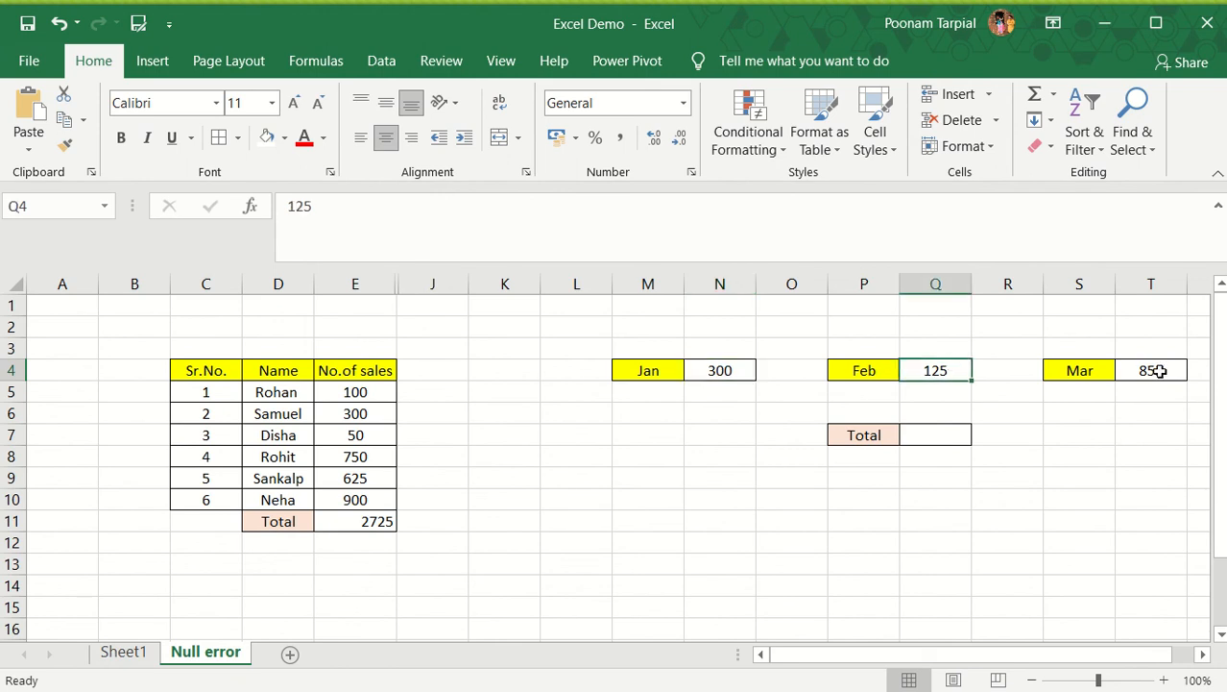
click(1160, 371)
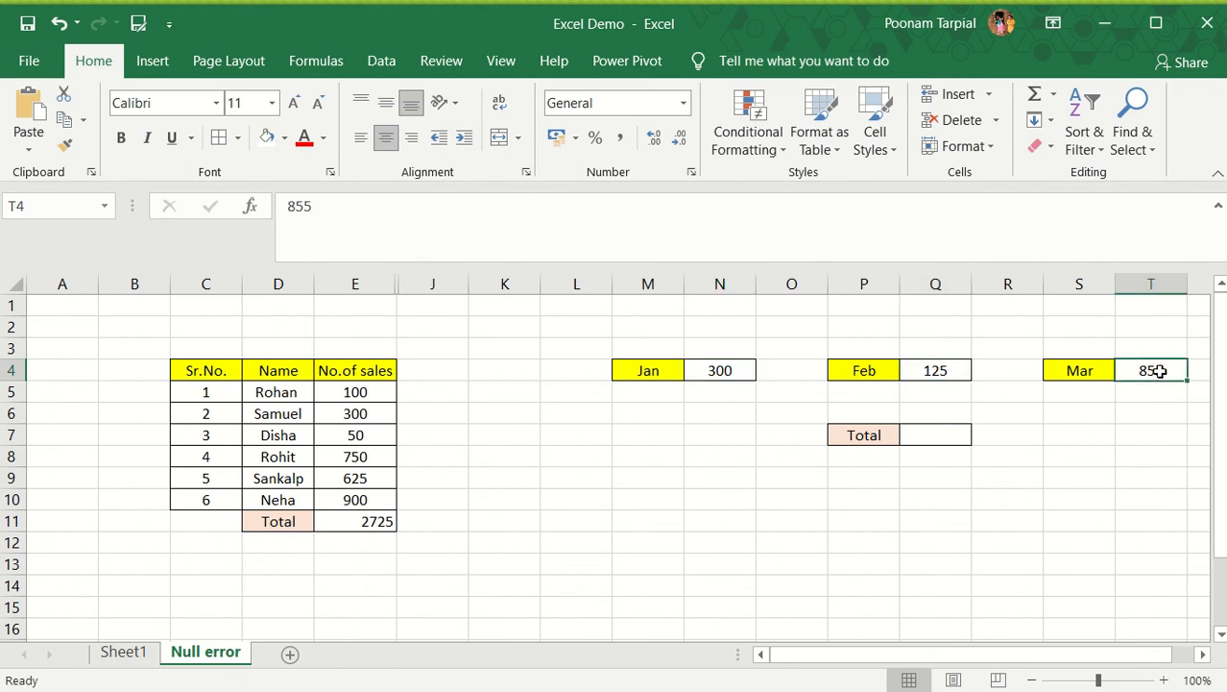
Write the formula =SUM(N4,Q4,T4) in total cell Q7 to add the Jan, Feb and Mar values
click(925, 433)
text(=)
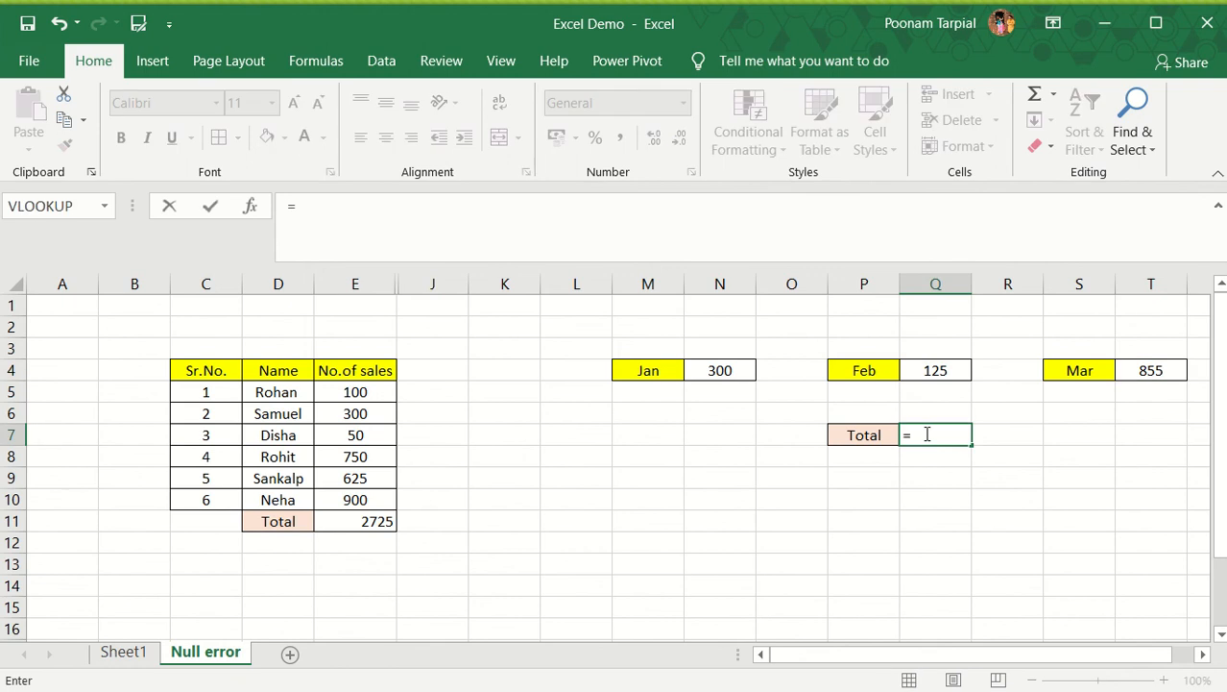
text(sum)
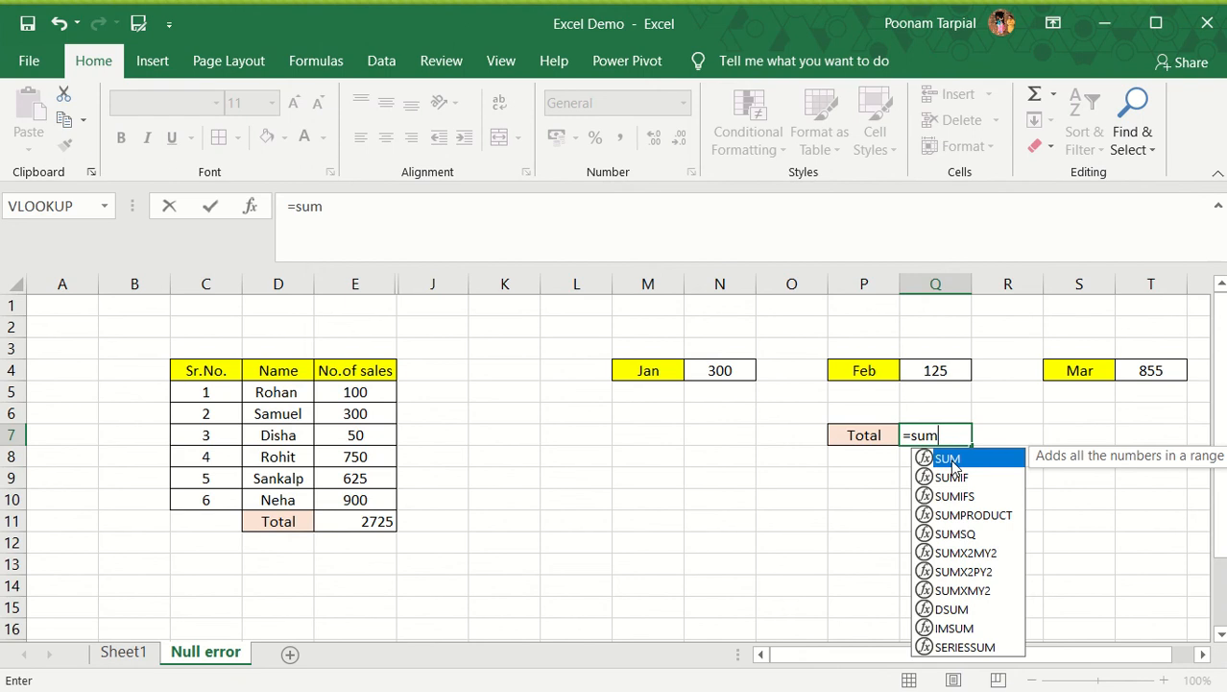
double_click(953, 464)
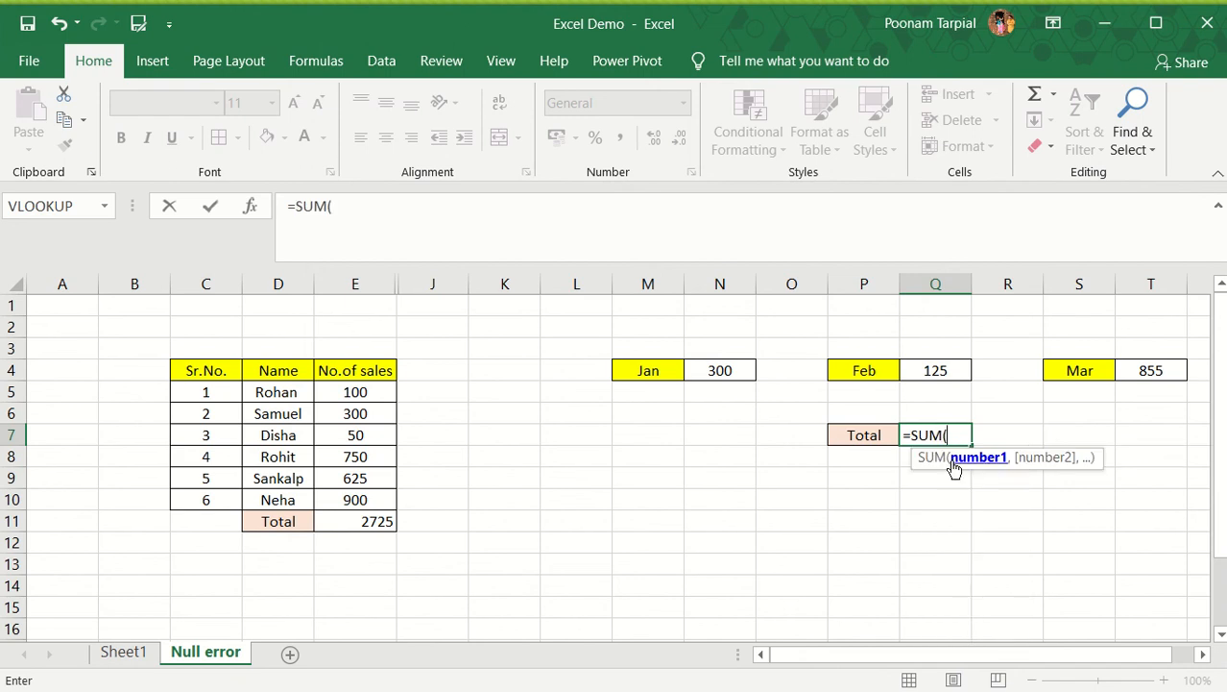
click(730, 370)
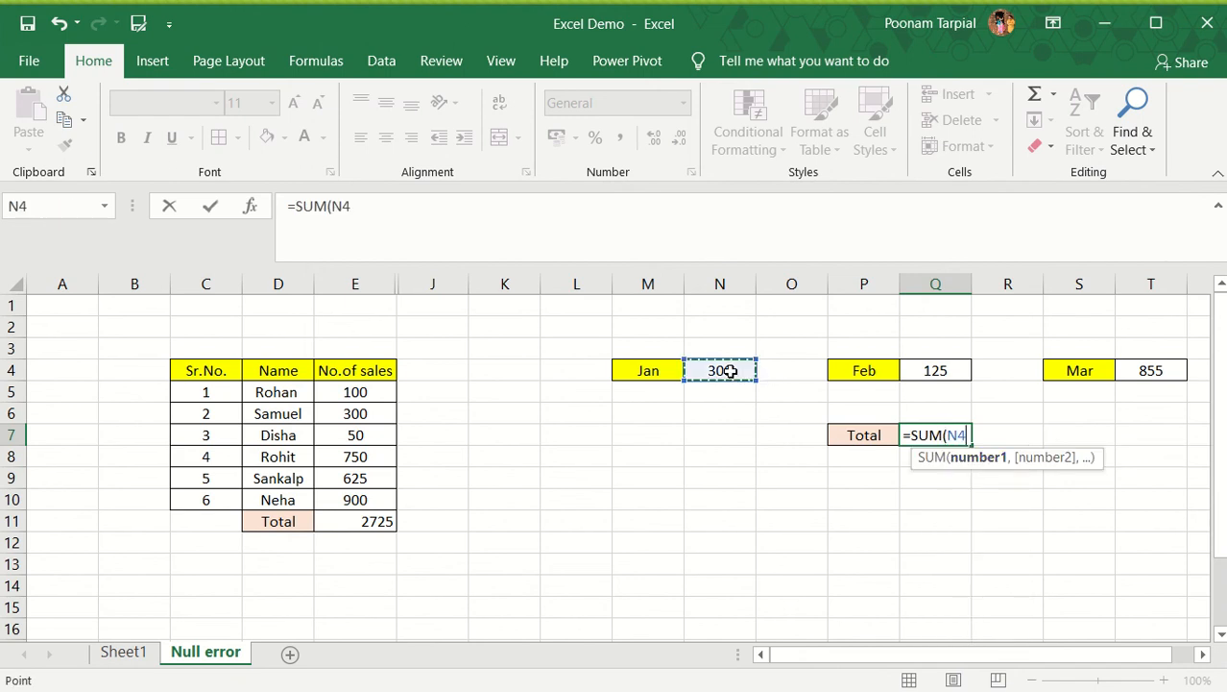
text(,)
click(948, 371)
text(,)
click(1143, 371)
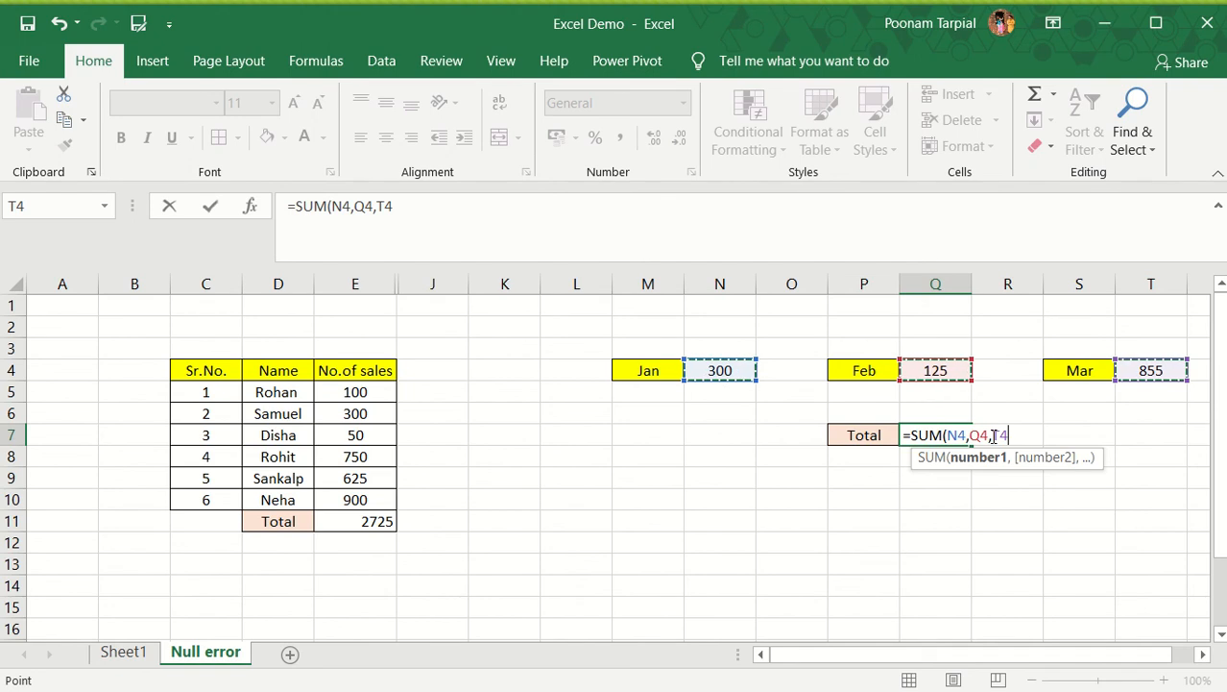
click(406, 208)
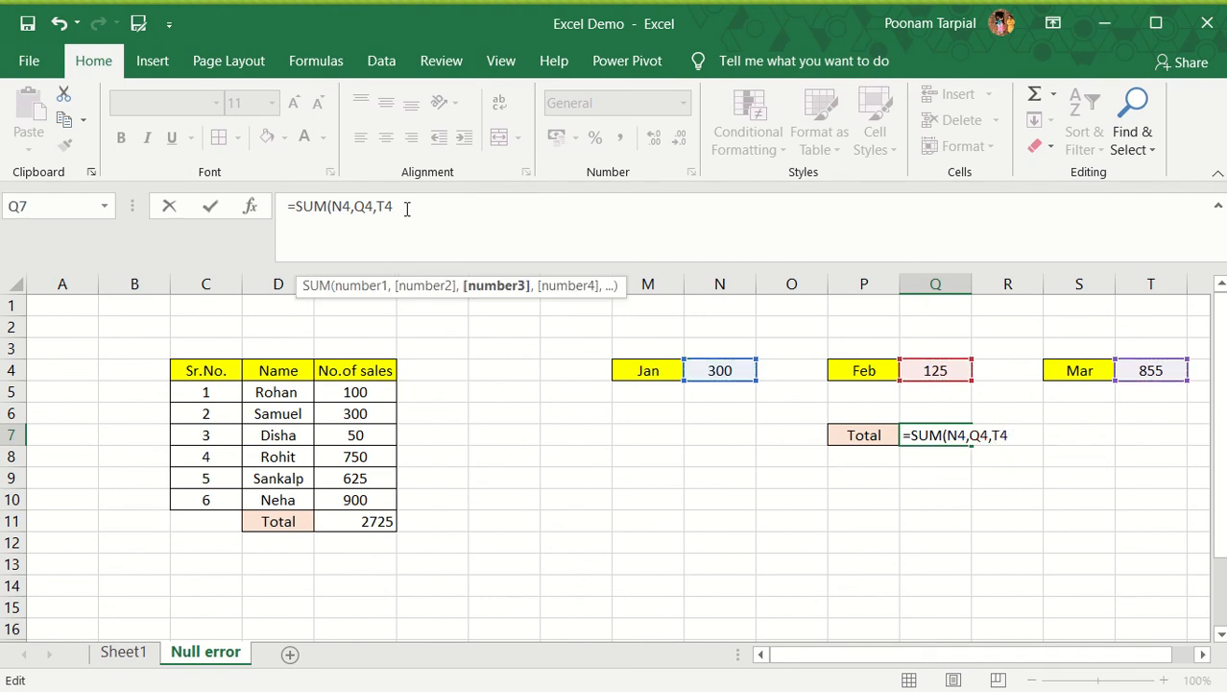
text())
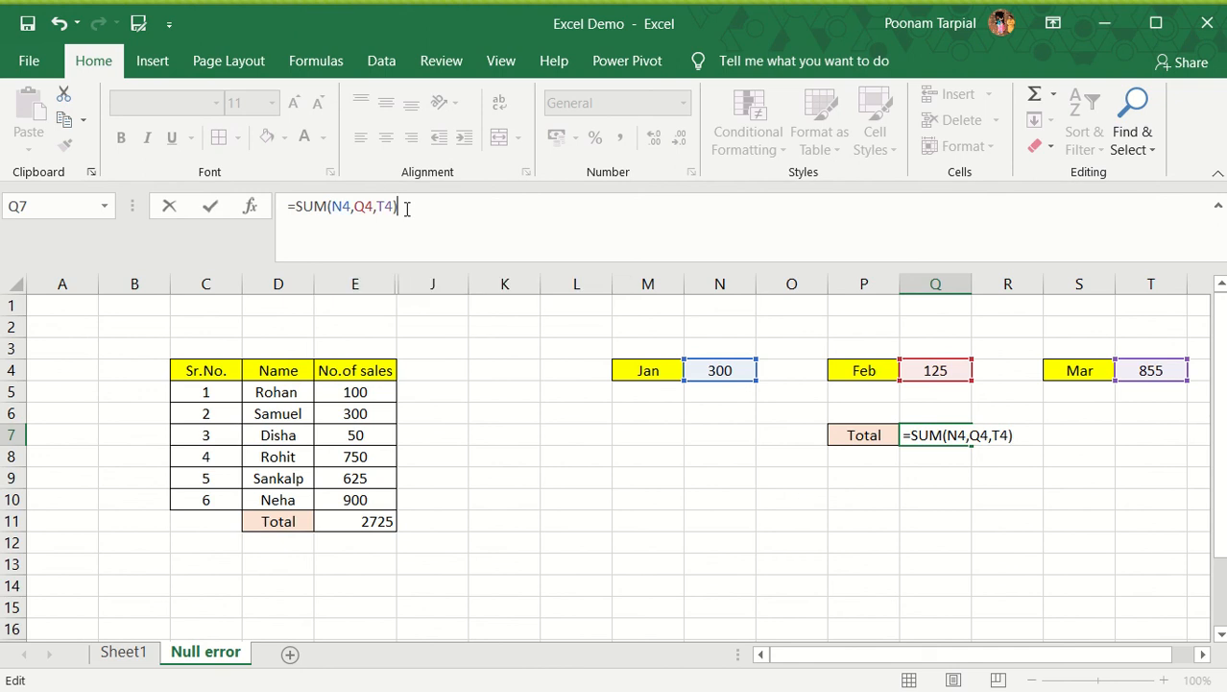
Replace the comma between Q4 and T4 with a space and commit the Q7 formula as =SUM(N4,Q4 T4)
click(377, 207)
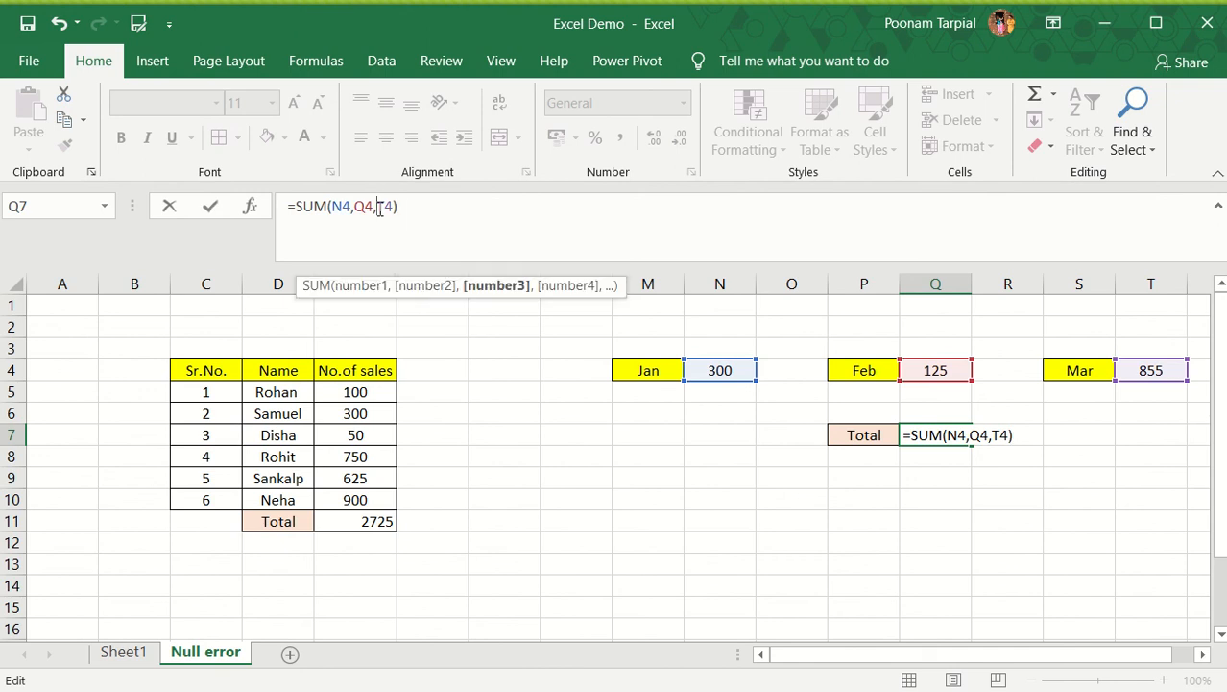
key(BackSpace)
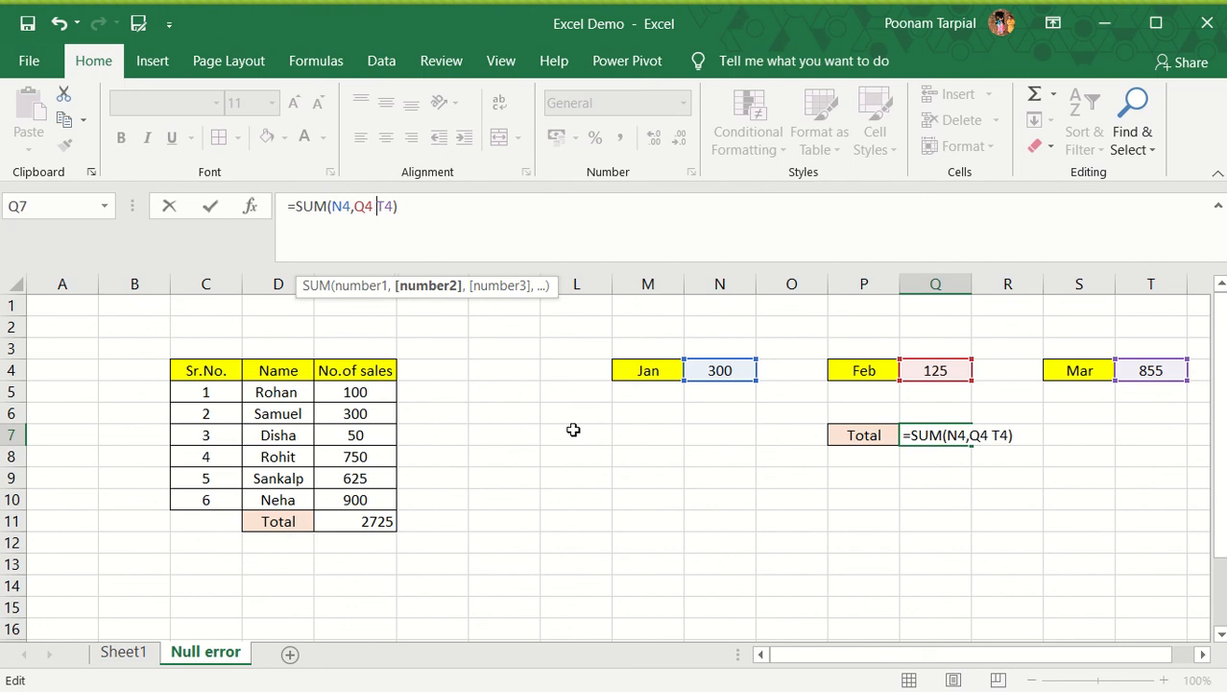
key(Return)
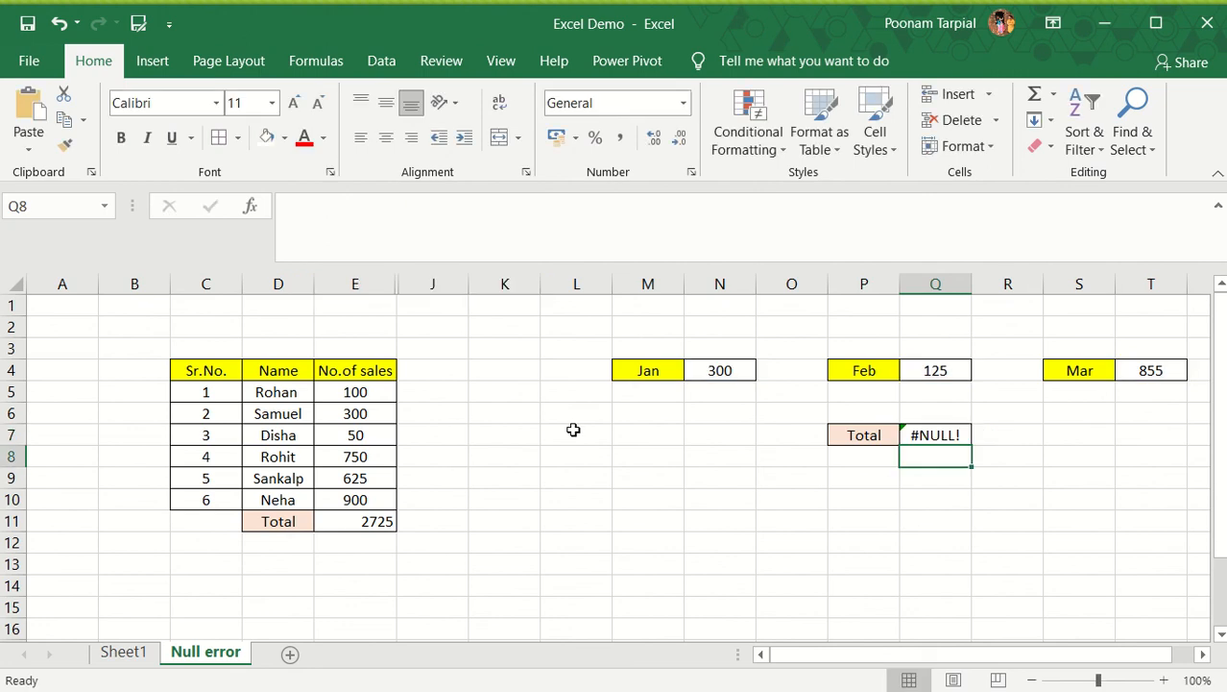
Inspect the error-checking options and the cell references in the formula of total cell Q7
click(945, 434)
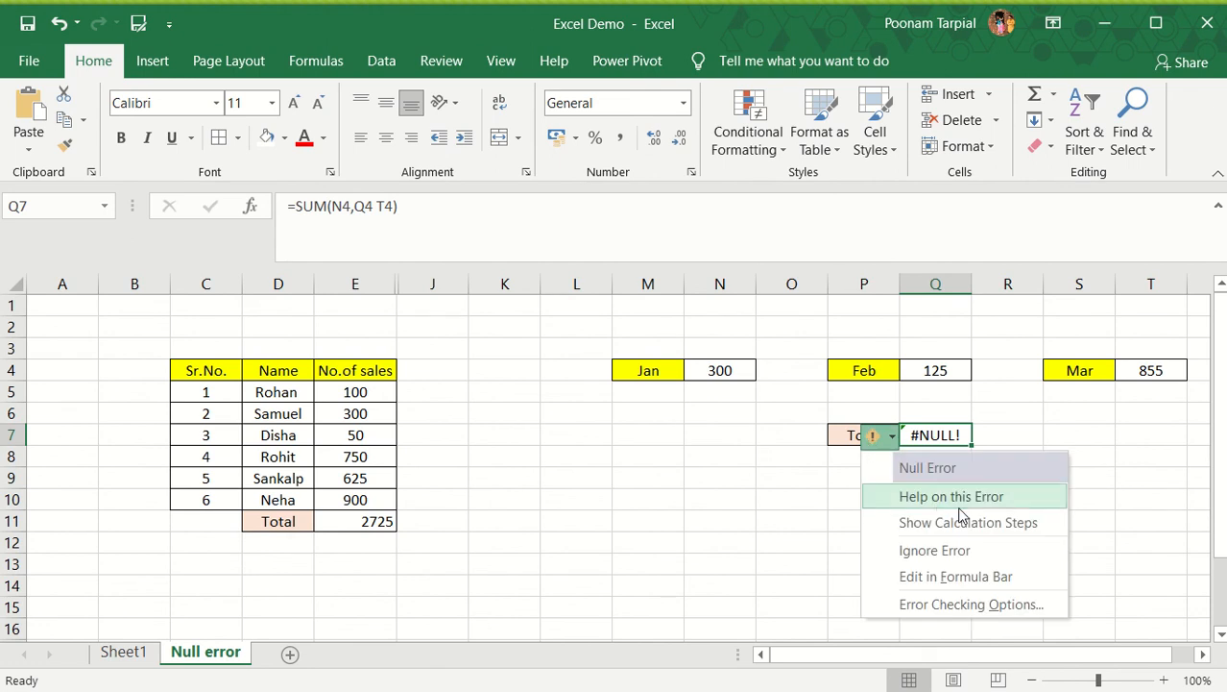
click(382, 204)
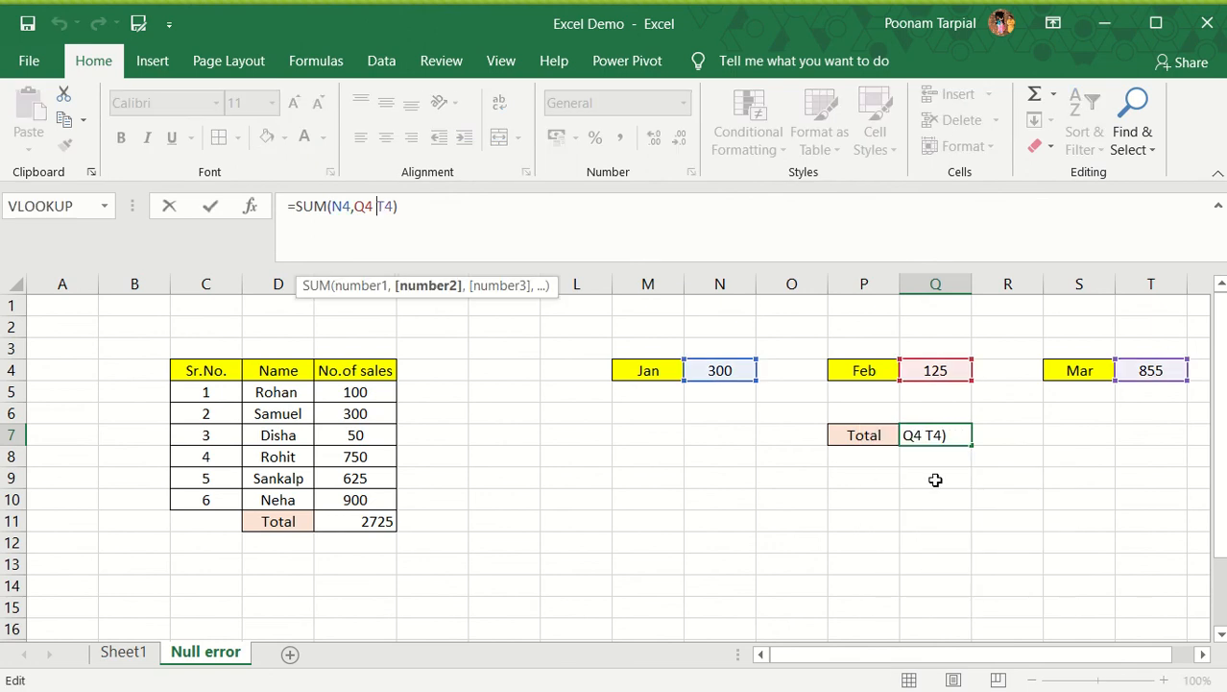
click(558, 211)
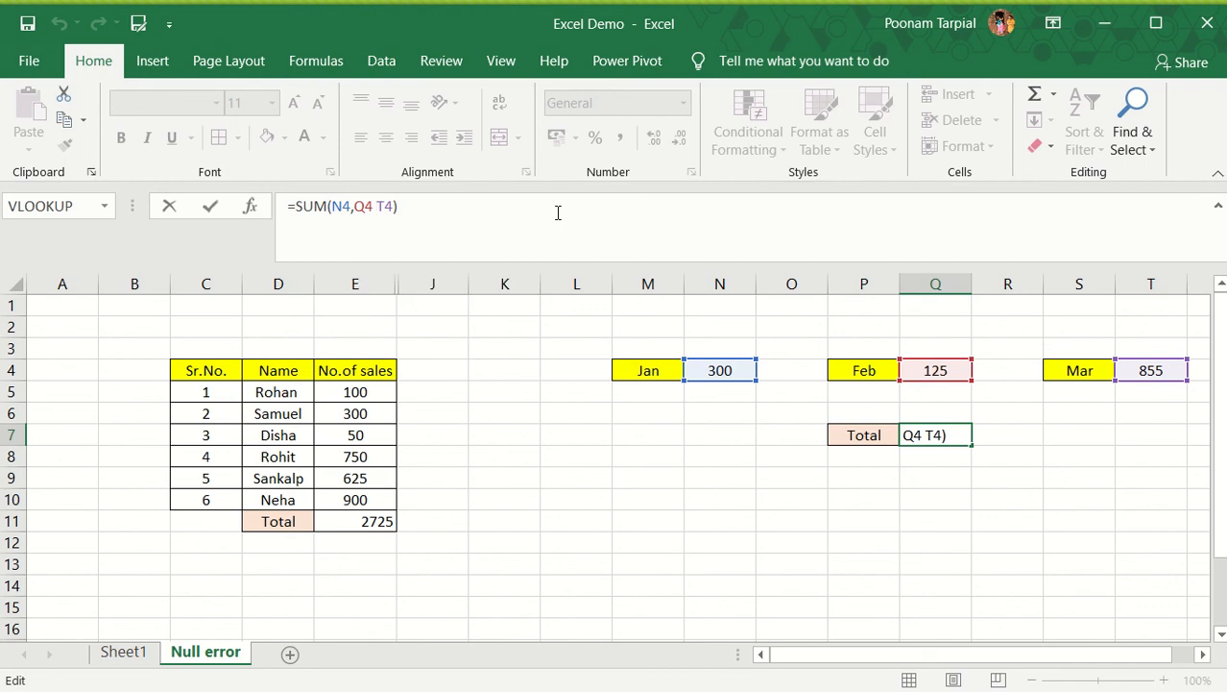
key(Return)
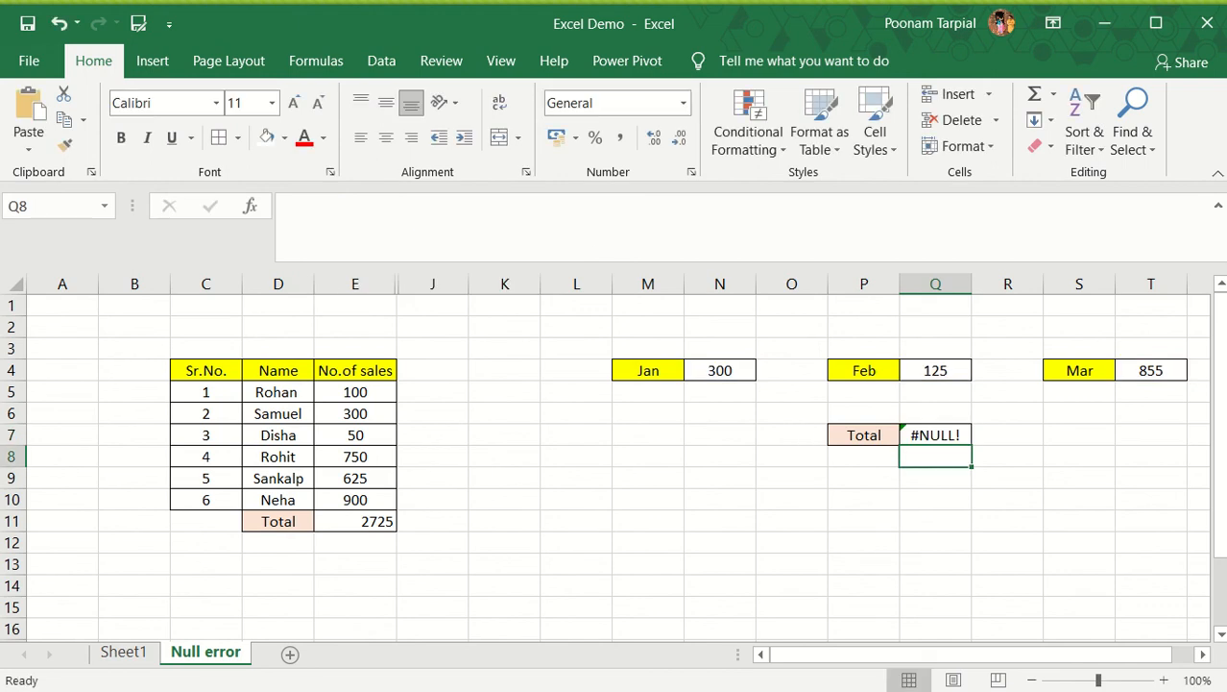
key(Up)
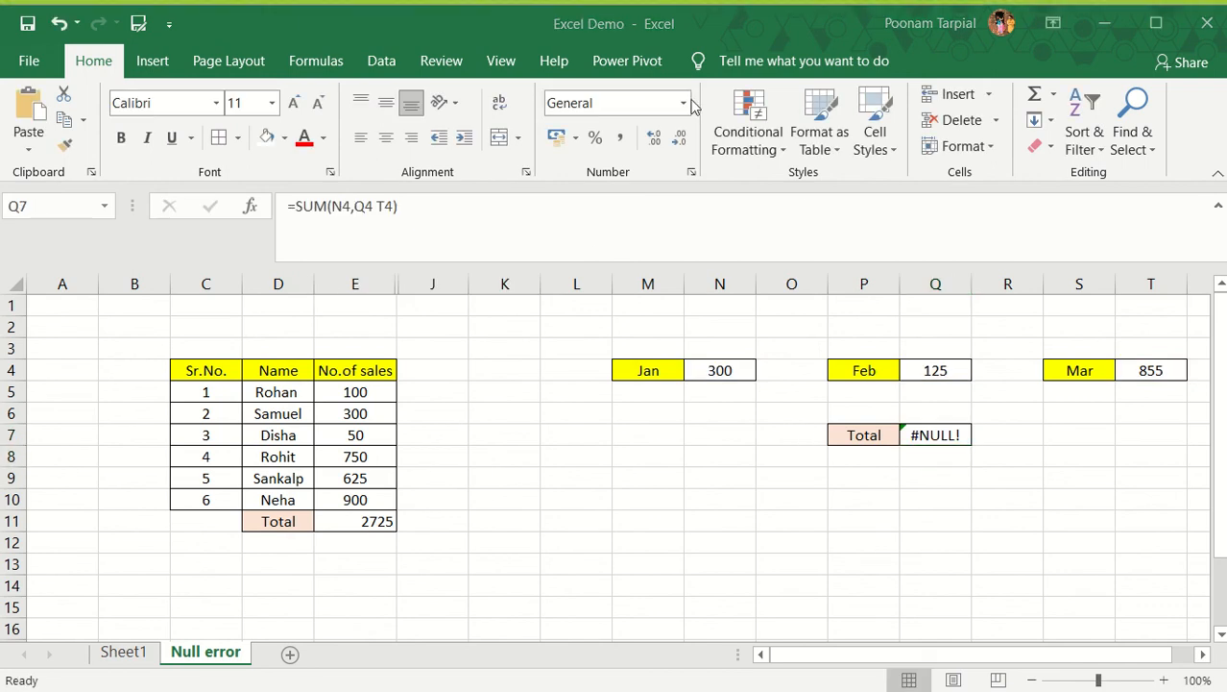
Open the help article for the #NULL! error in Q7, read through its range operator guidance, and close it
click(939, 437)
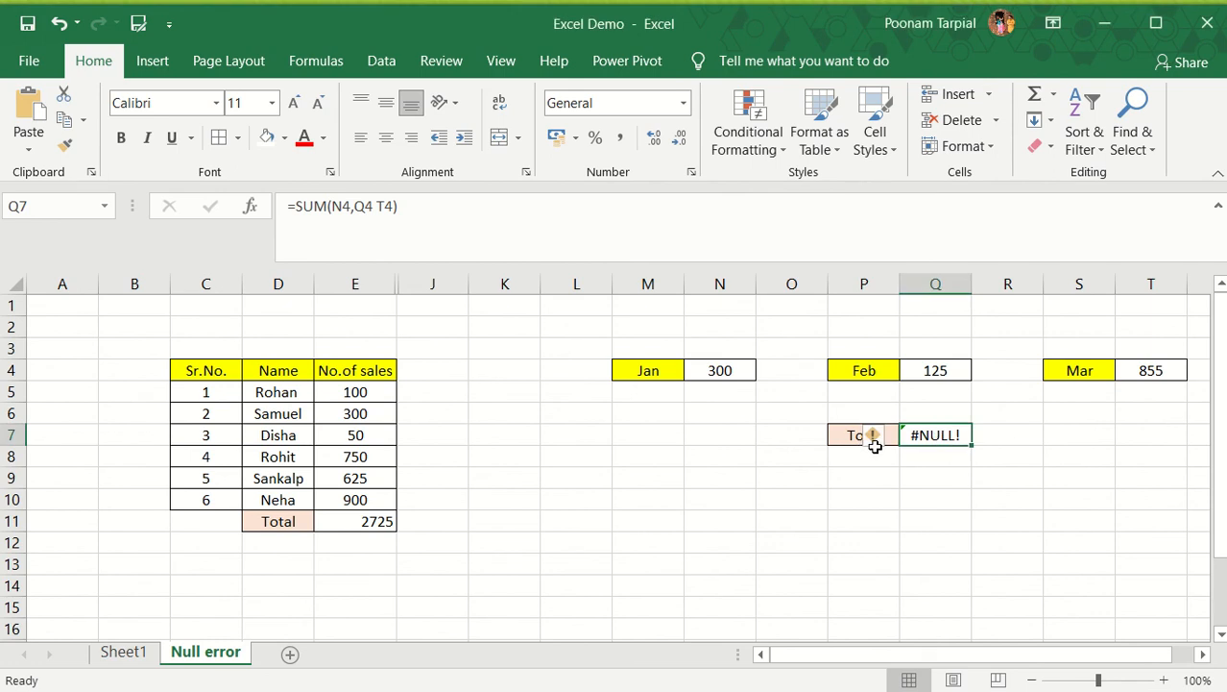
mouse_move(875, 452)
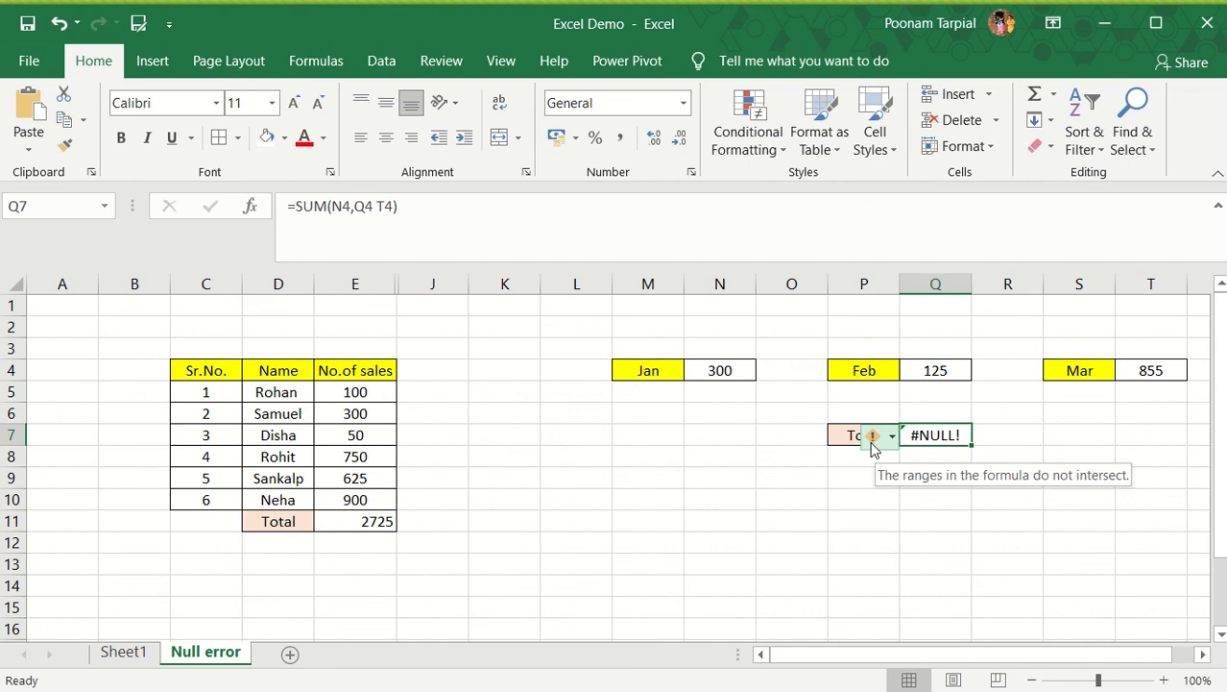
click(874, 440)
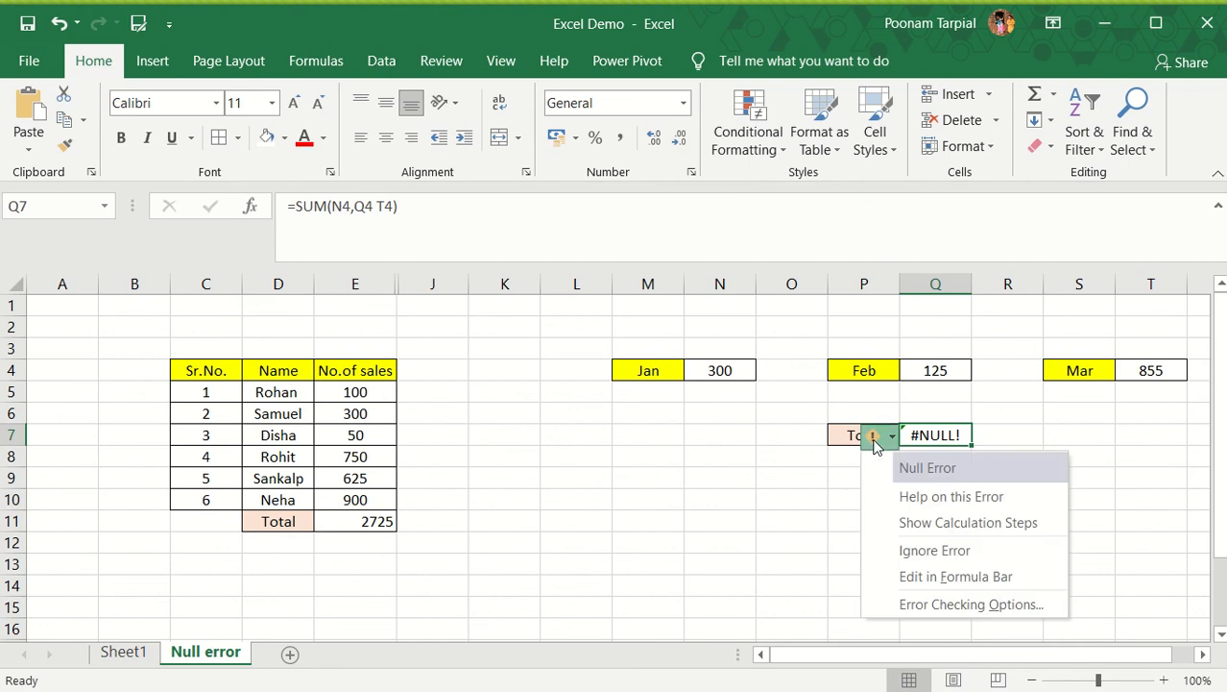
click(948, 500)
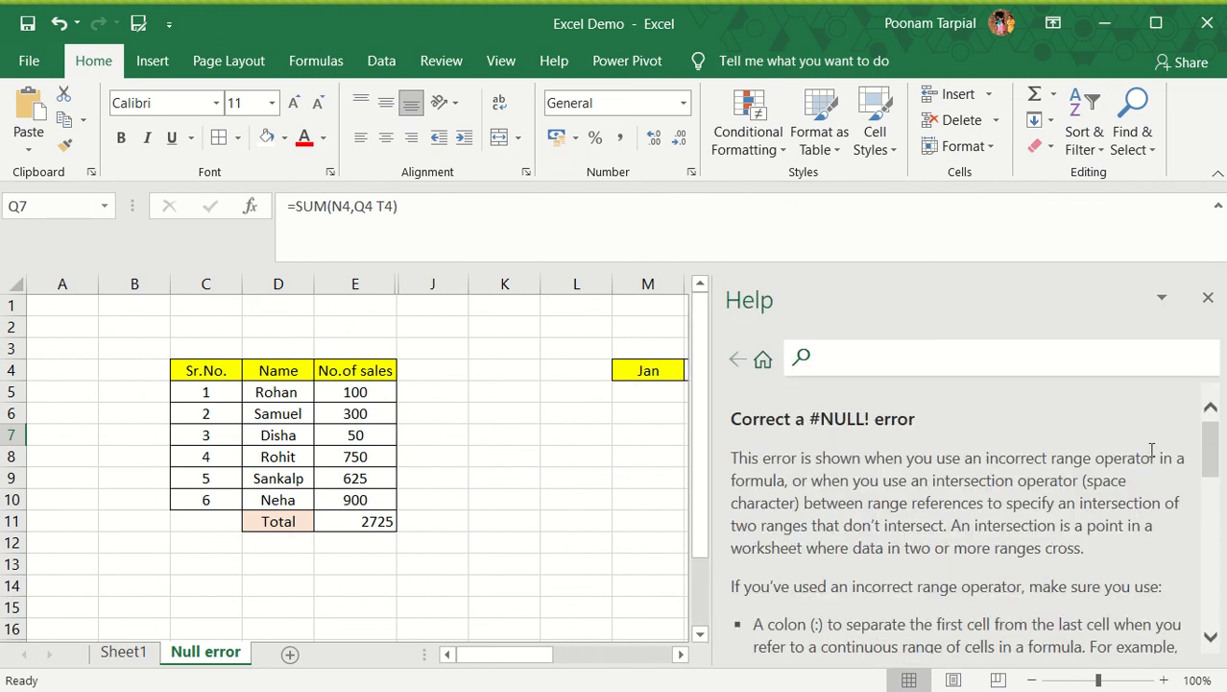
drag(1212, 461, 1212, 521)
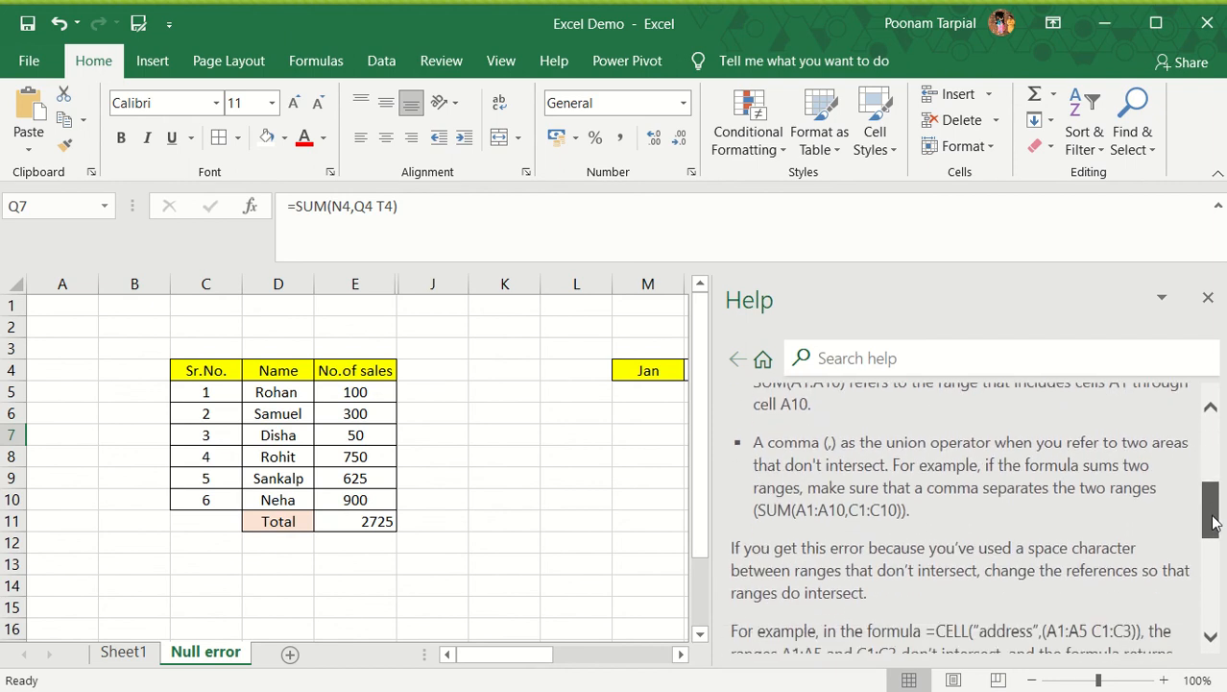
click(1208, 297)
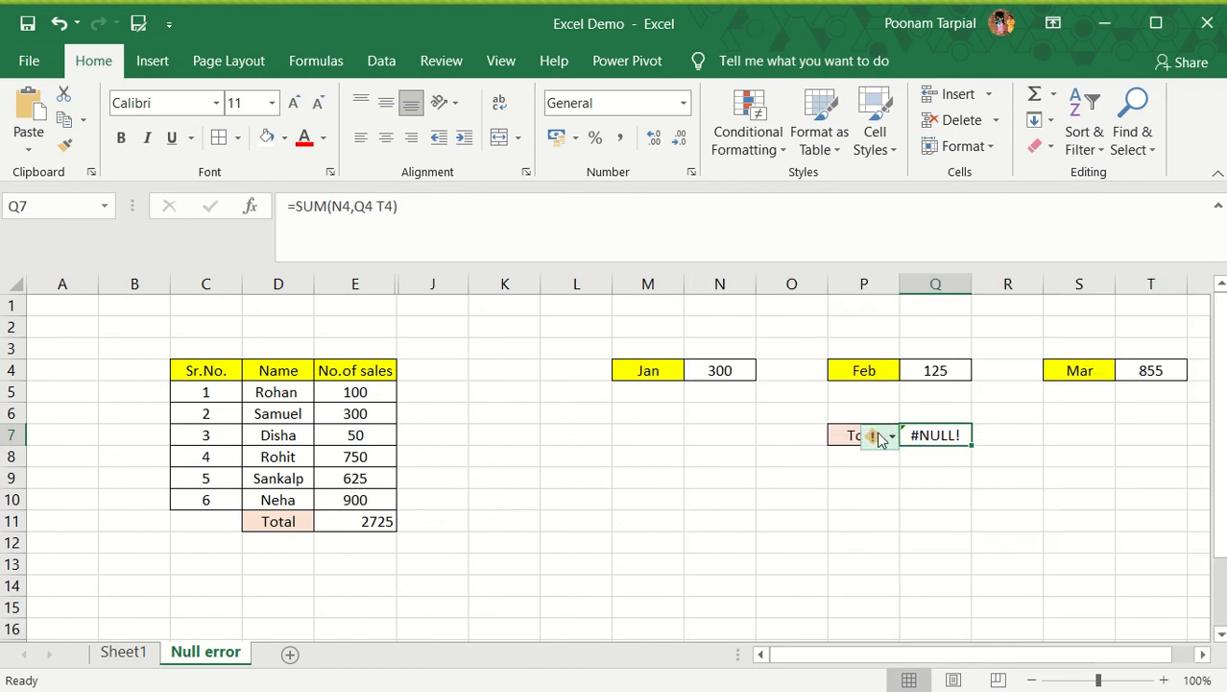
Show the calculation steps for the #NULL! error in Q7, review the evaluation, and close the evaluation dialog
click(877, 437)
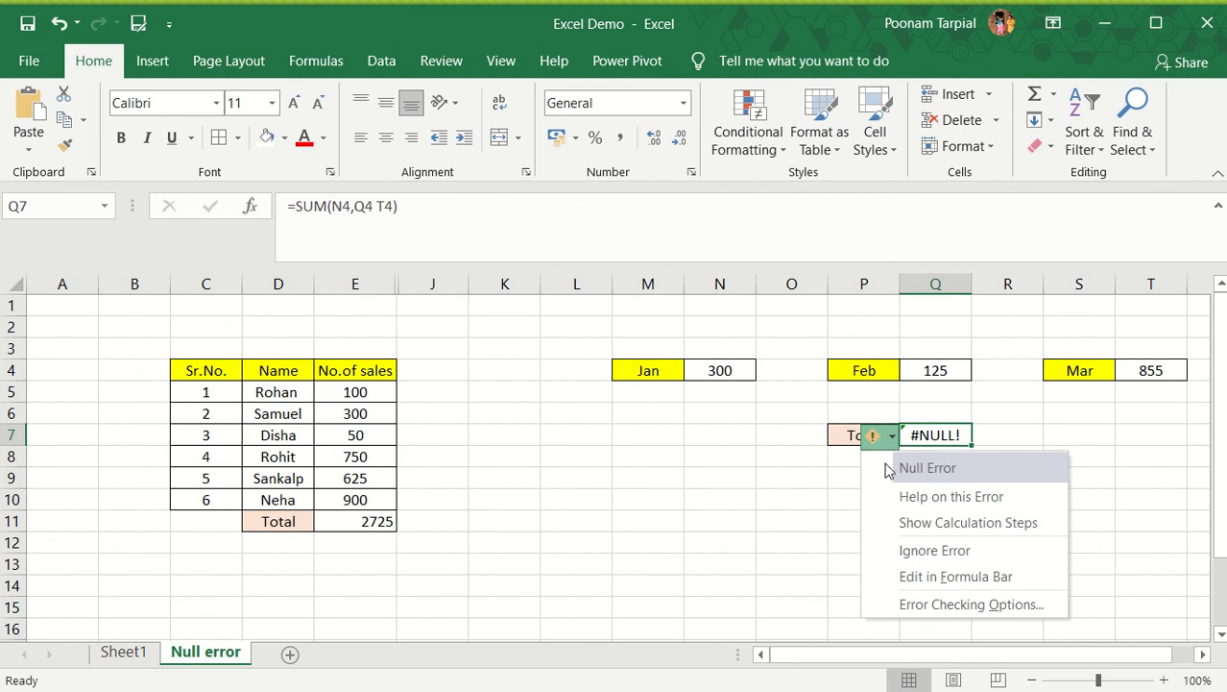
click(938, 526)
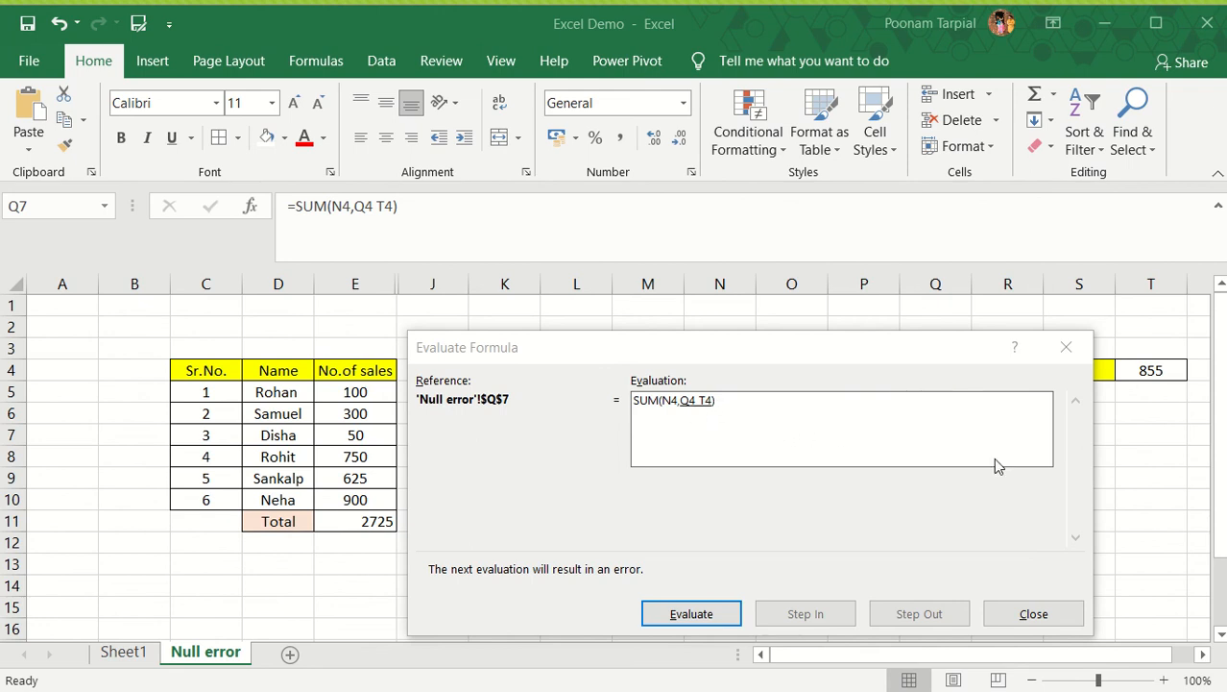
click(1066, 347)
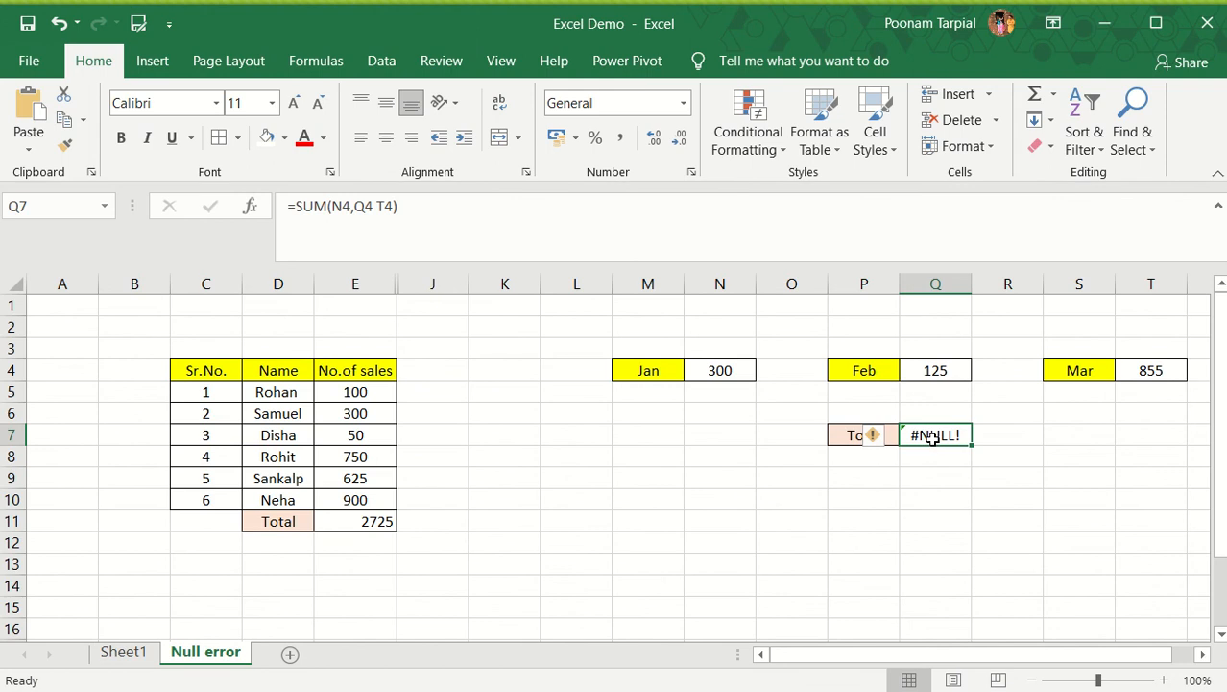
Replace the space between Q4 and T4 in the Q7 total formula with a comma so it reads =SUM(N4,Q4,T4)
click(379, 206)
key(Delete)
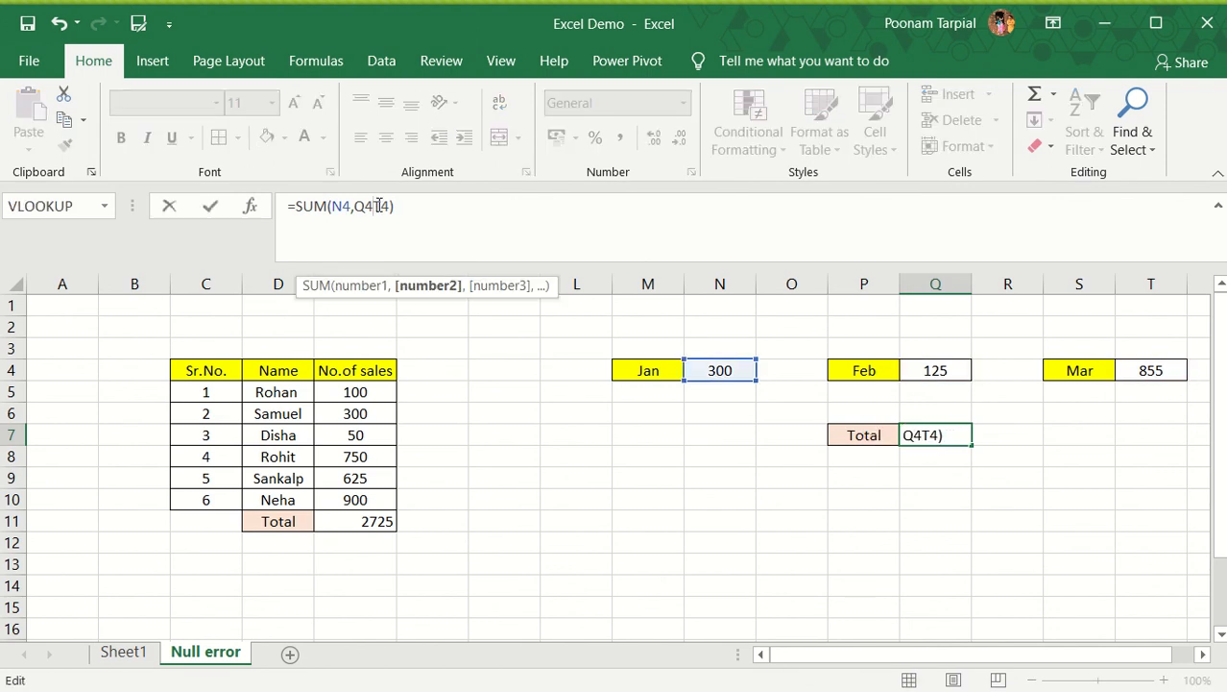
text(,)
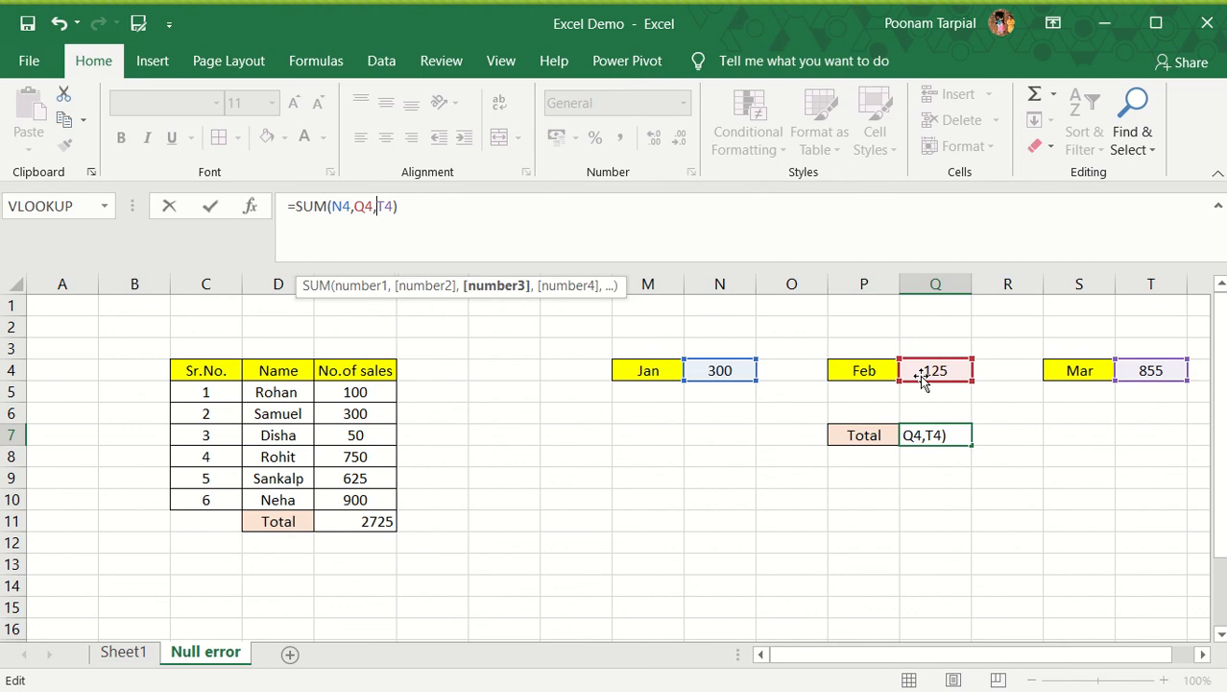
click(529, 222)
key(Return)
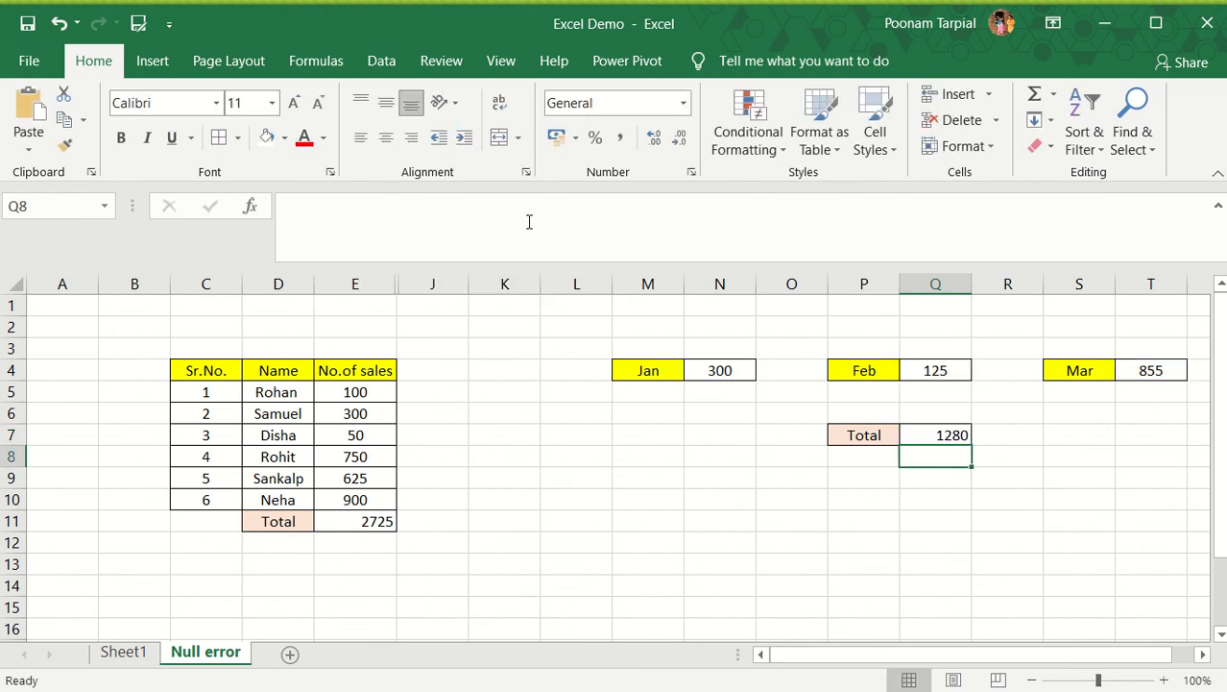
click(928, 429)
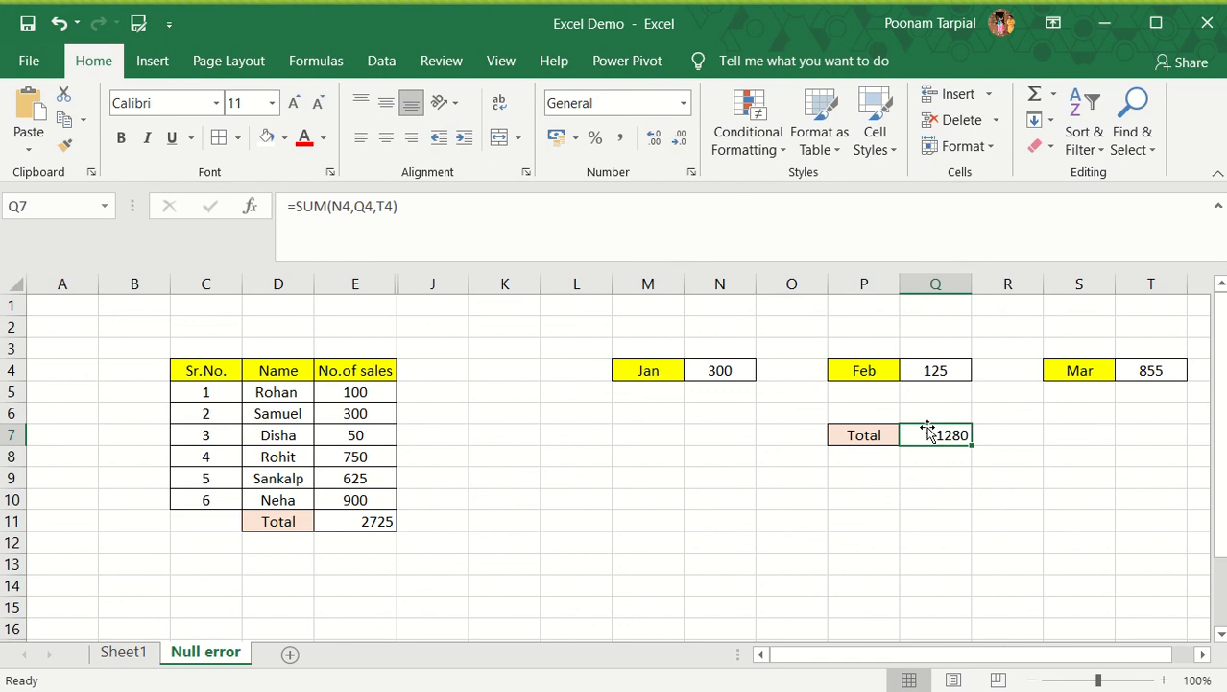